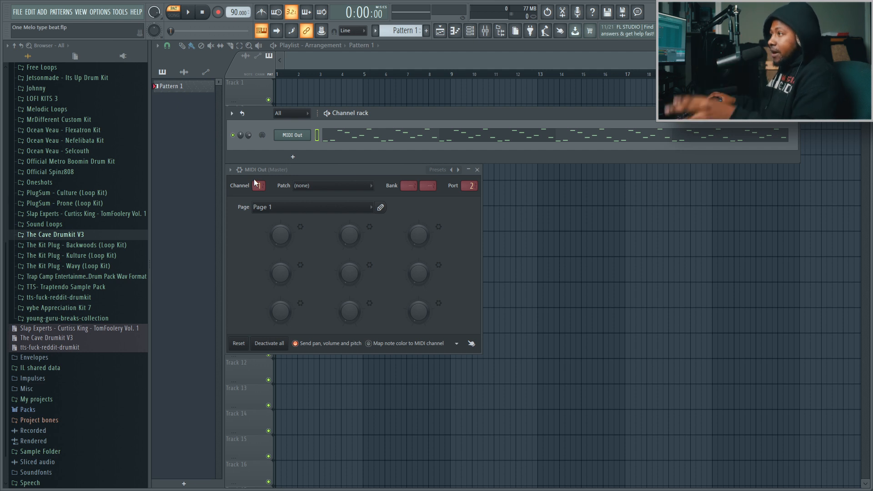
Play the pattern to hear the MIDI Out melody, and stop playback
key("space")
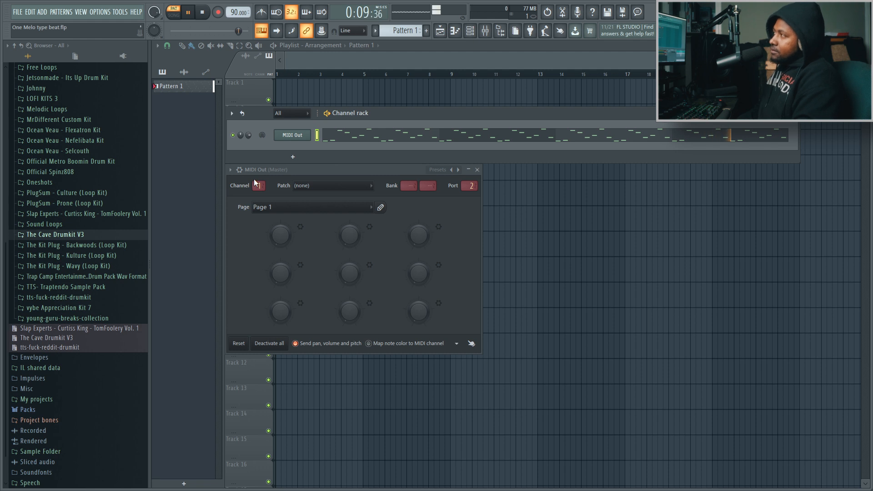
key("space")
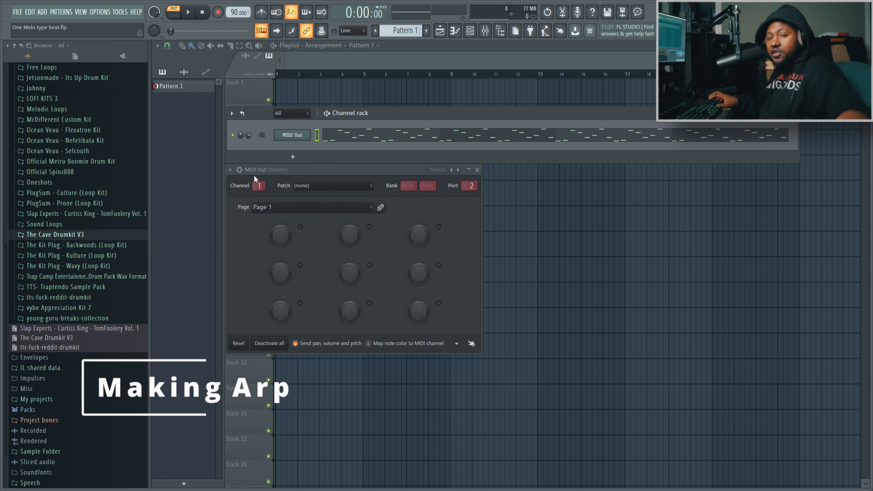
Clone the MIDI Out channel and enlarge the channel rack so both channels fit
right_click(299, 136)
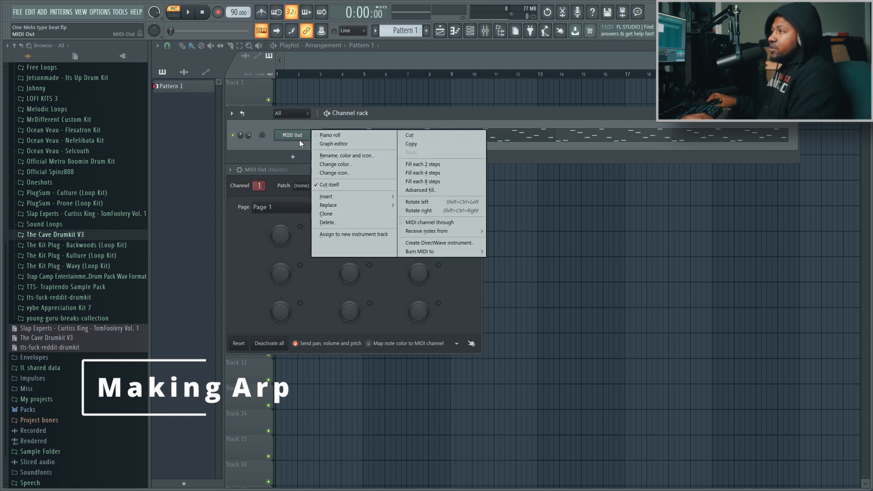
left_click(328, 212)
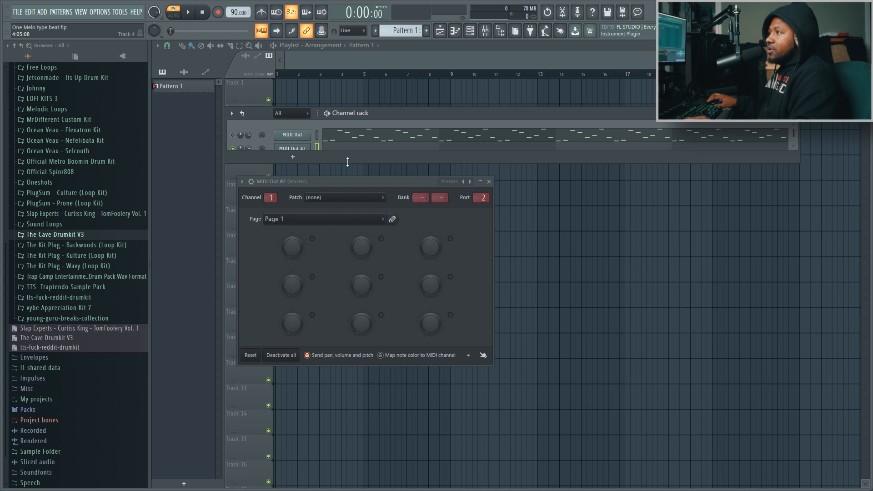
left_click_drag(348, 163, 348, 175)
left_click(293, 150)
left_click(294, 150)
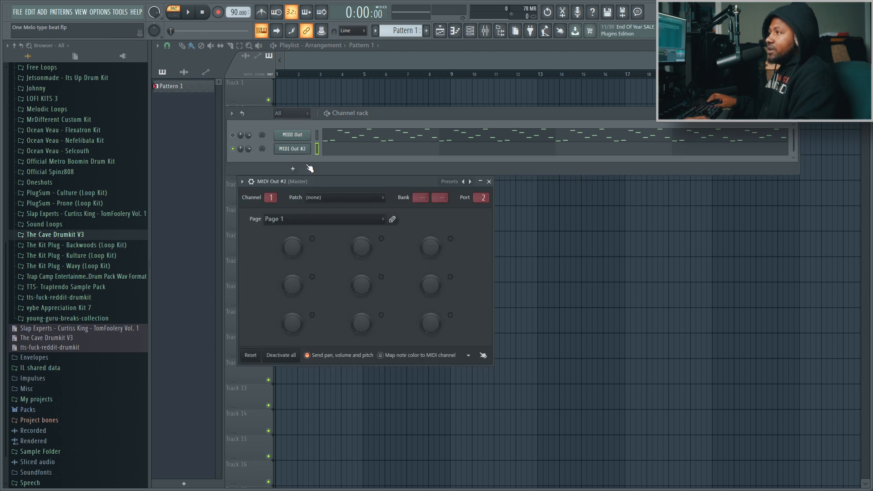
In the MIDI Out #2 piano roll, draw a one-bar chord of D5, G5 and D6 in bar 1
left_click(357, 151)
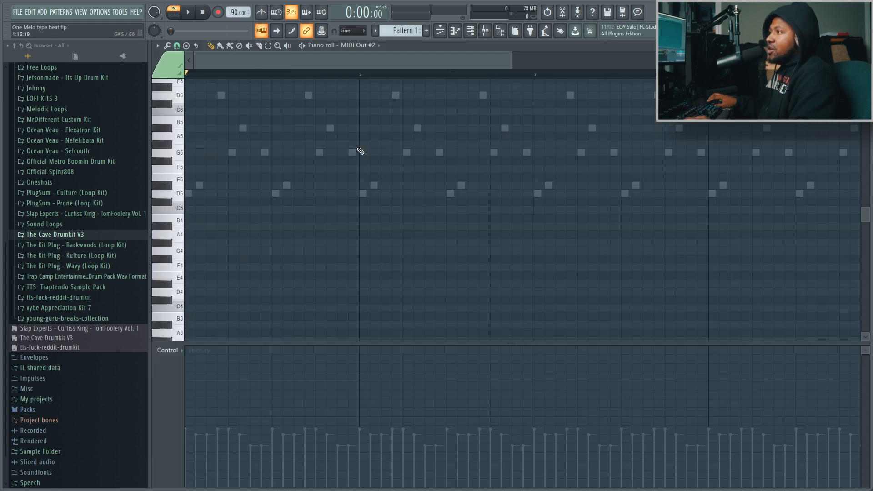
left_click(195, 193)
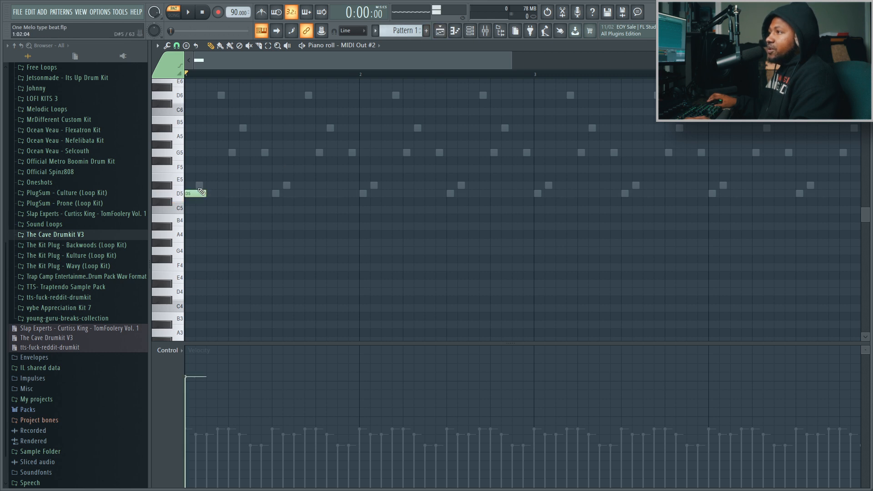
left_click_drag(206, 191, 356, 195)
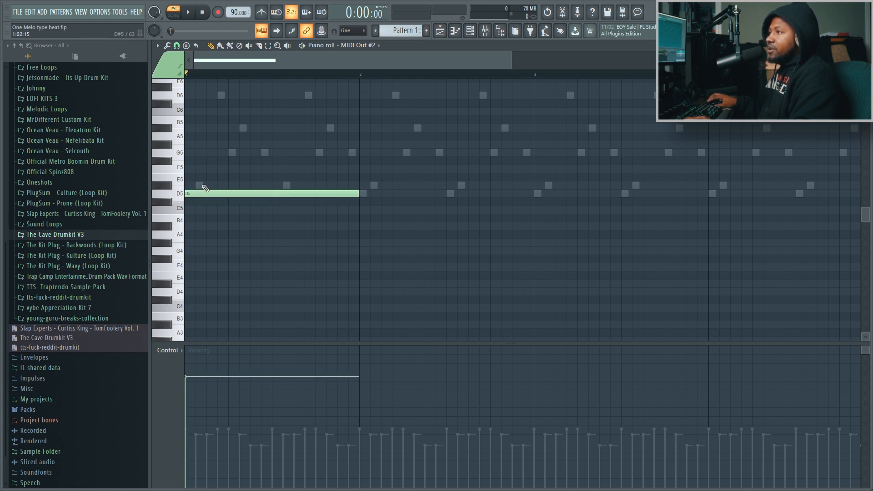
left_click(191, 153)
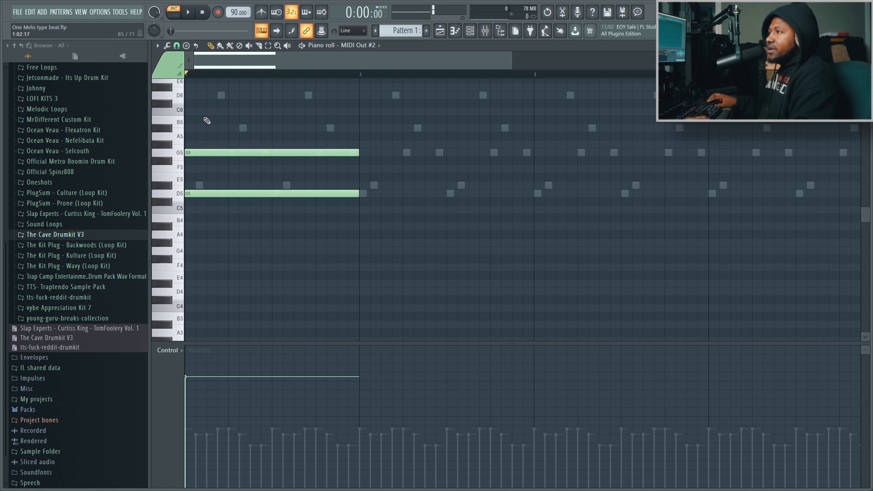
left_click(191, 97)
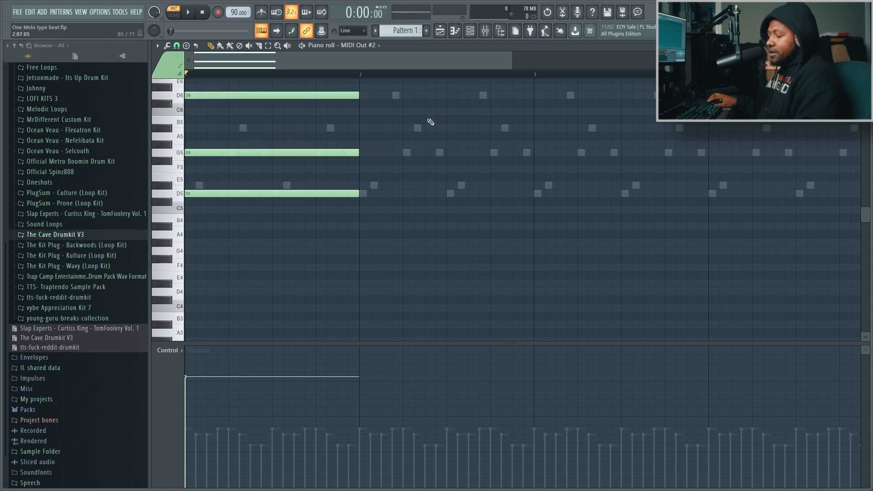
Duplicate the chord into bar 2 and alter its notes to D#5, A#5 and D6
key("ctrl+b")
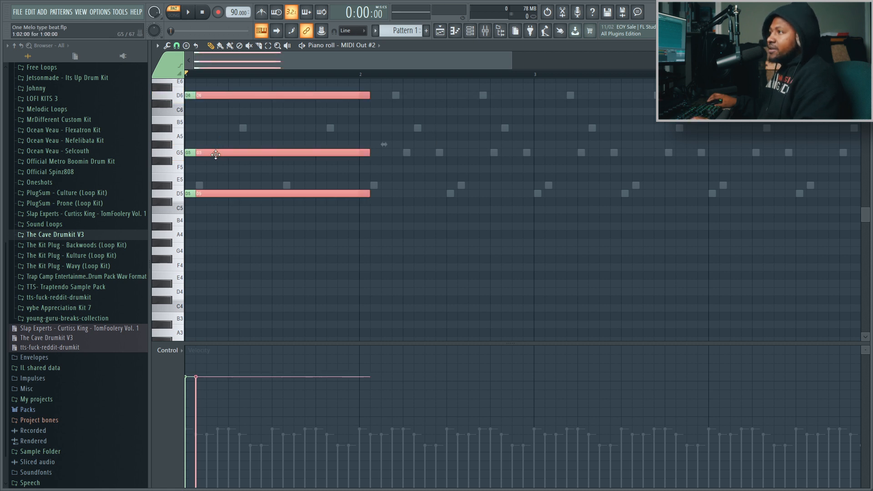
left_click_drag(215, 155, 403, 130)
left_click(421, 137)
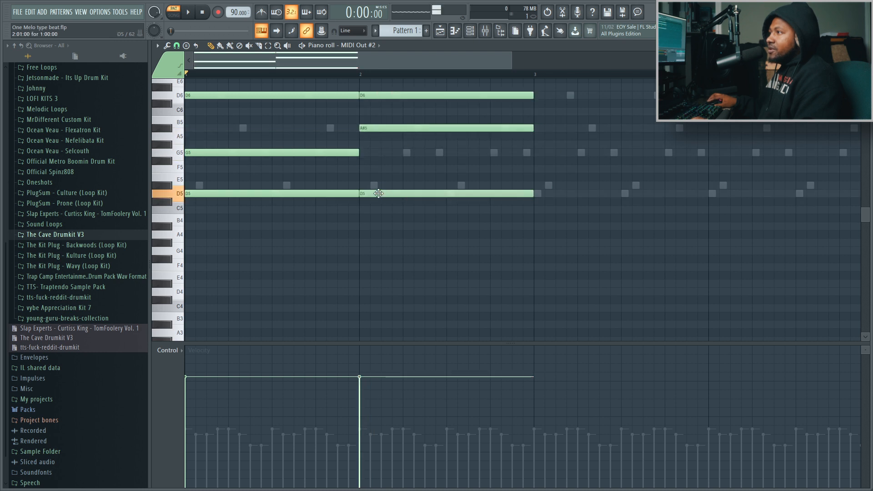
left_click_drag(377, 193, 376, 185)
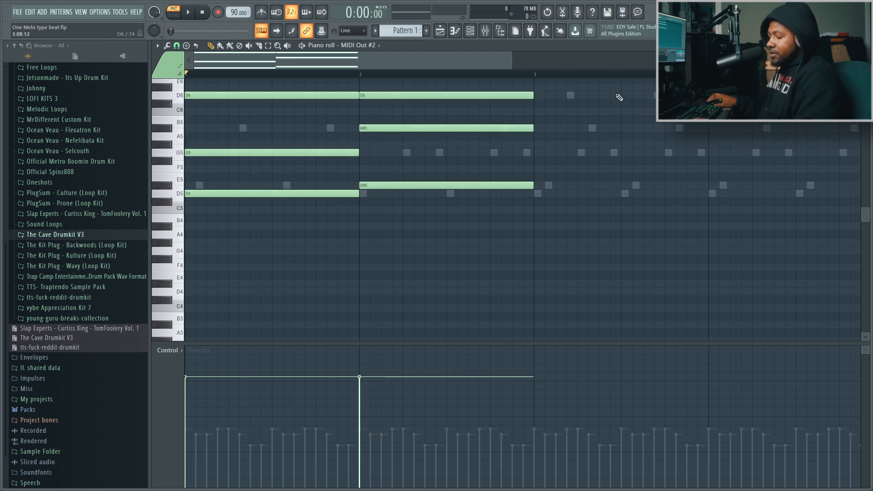
Duplicate both chords into bars 3 and 4, and play the pattern with the channel rack shown
key("ctrl+a")
left_click_drag(224, 191, 562, 192)
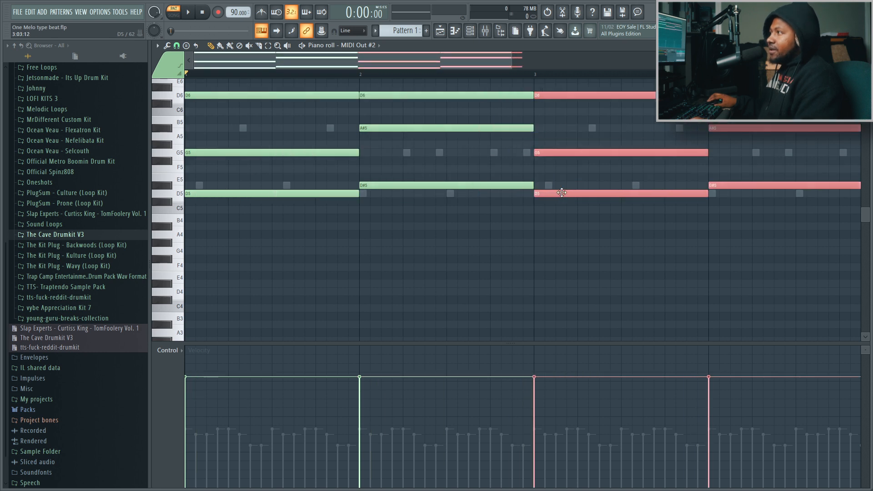
left_click(471, 31)
key("space")
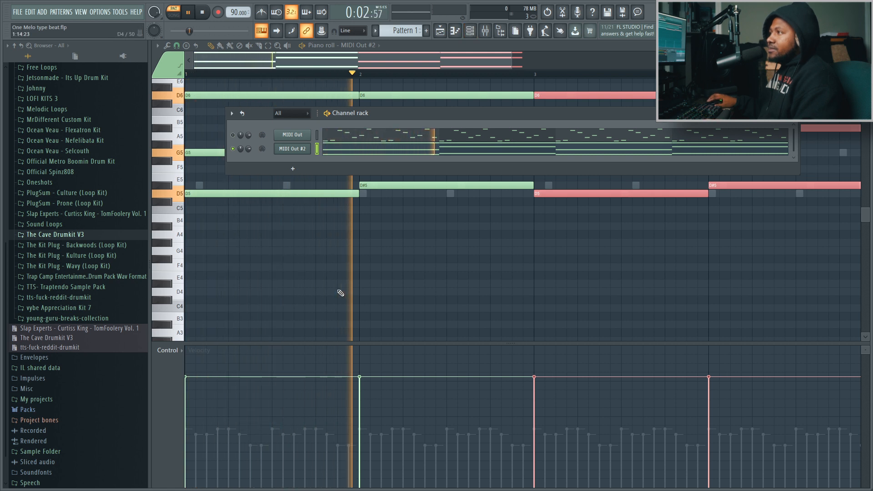
key("space")
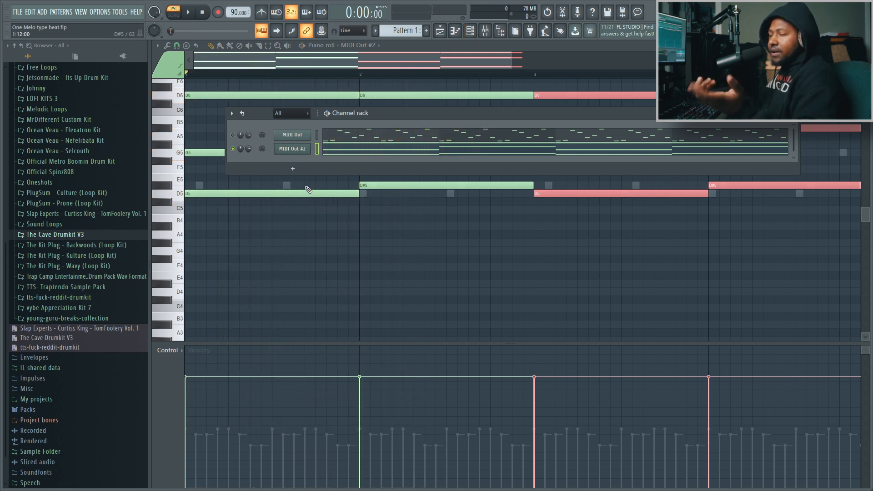
Set the MIDI Out #2 arpeggiator direction to up-down (bounce) in its miscellaneous functions, and listen to the pattern
left_click(290, 153)
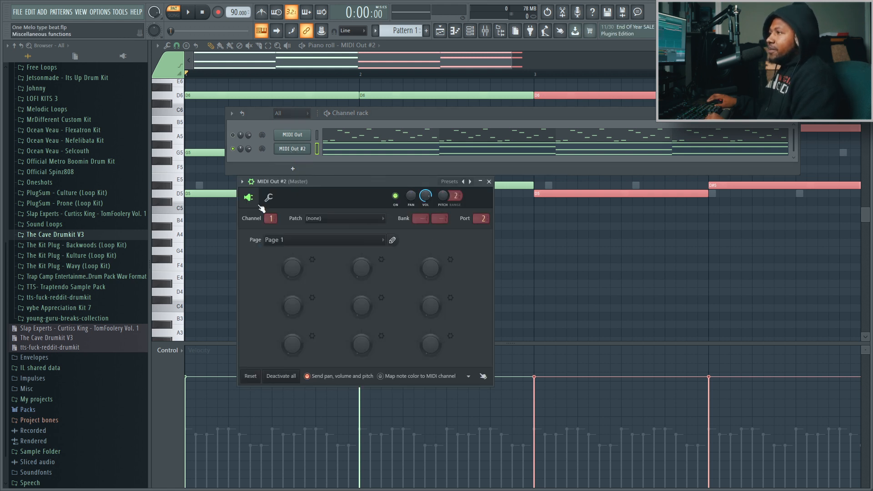
left_click_drag(290, 185, 280, 183)
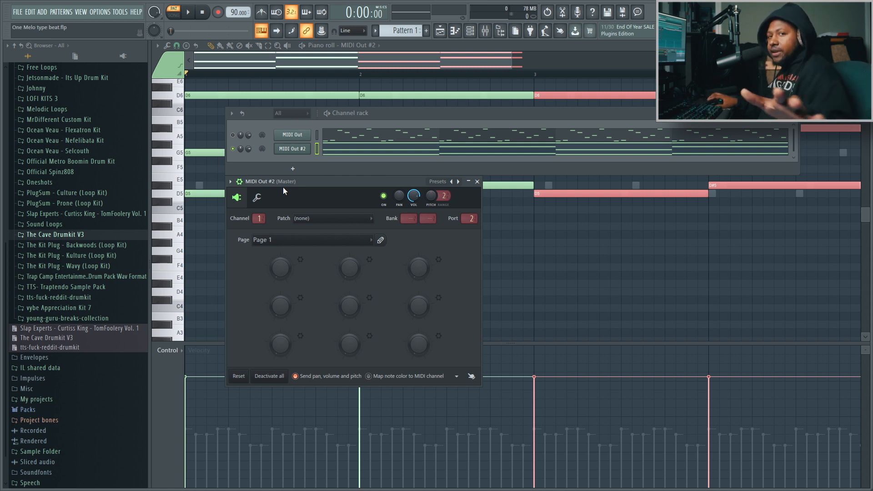
left_click(263, 198)
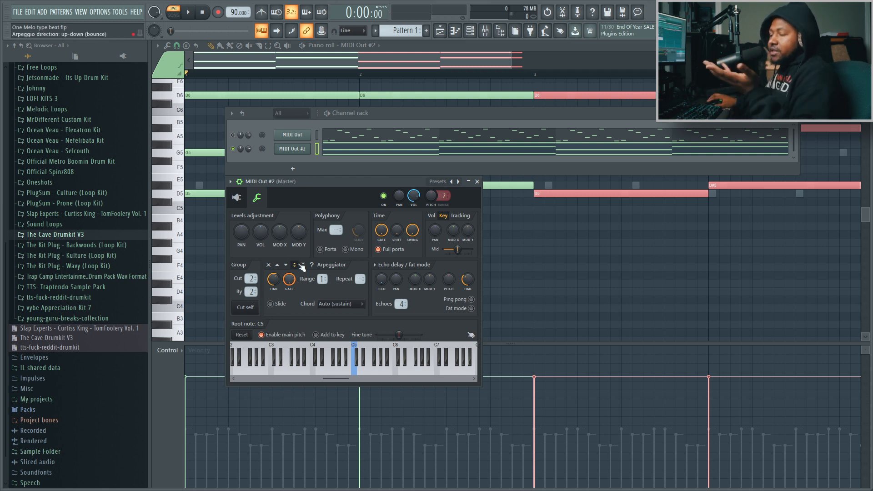
key("space")
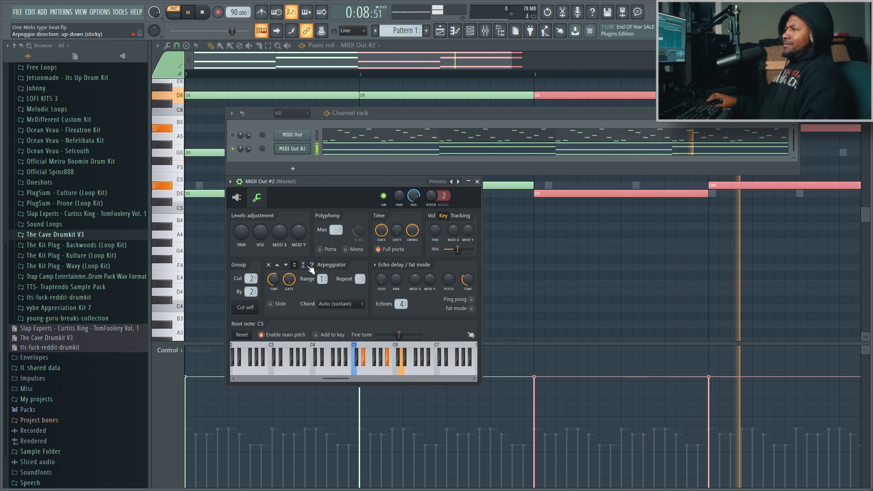
key("space")
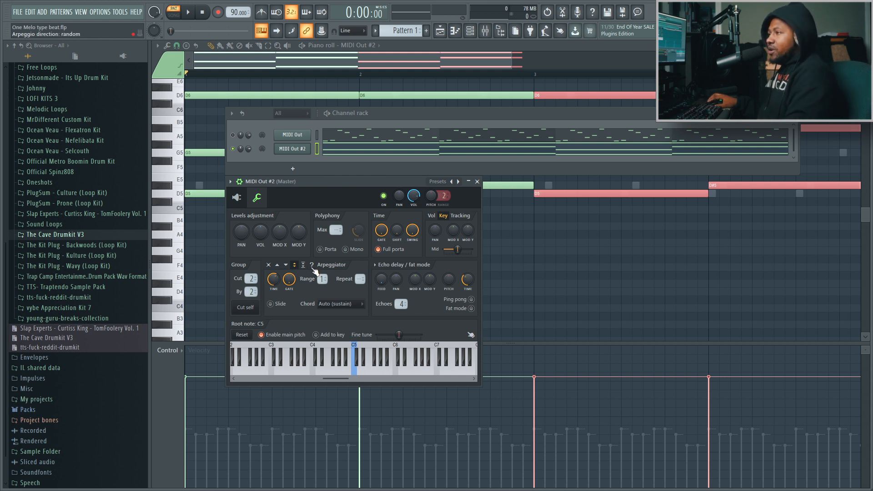
Set the arpeggiator direction to random, listen to the pattern, and close the channel settings
left_click(314, 268)
key("space")
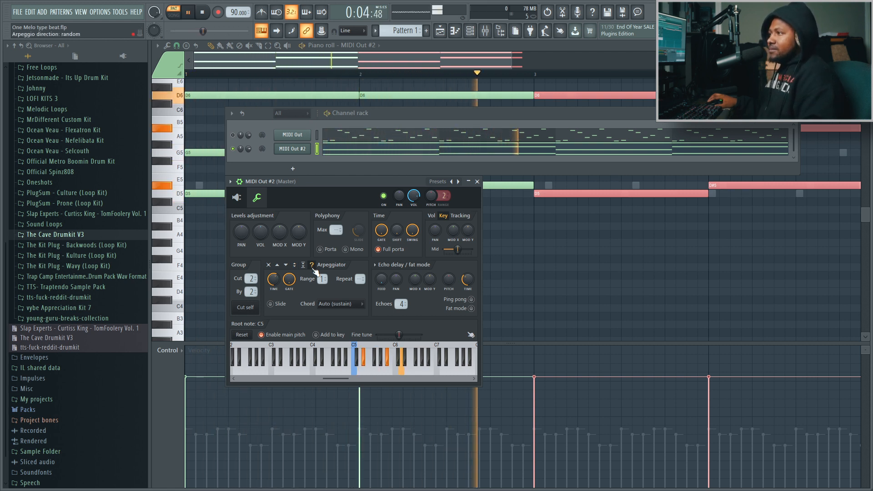
key("space")
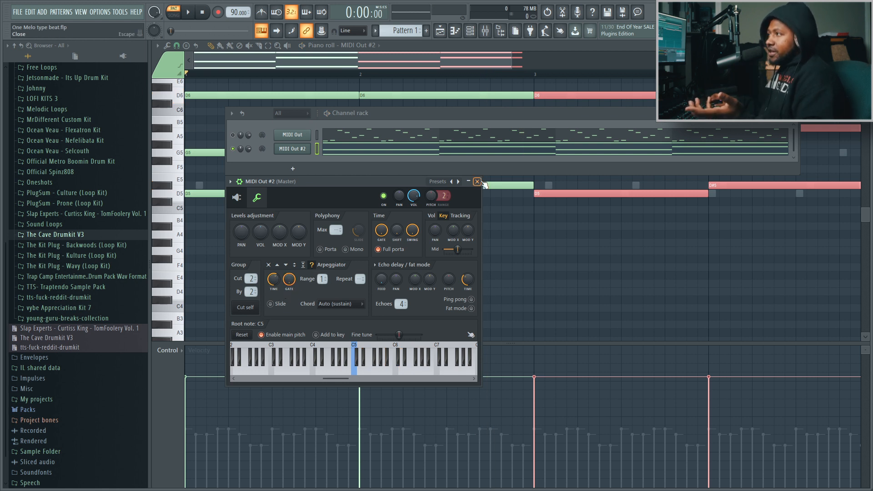
left_click(477, 181)
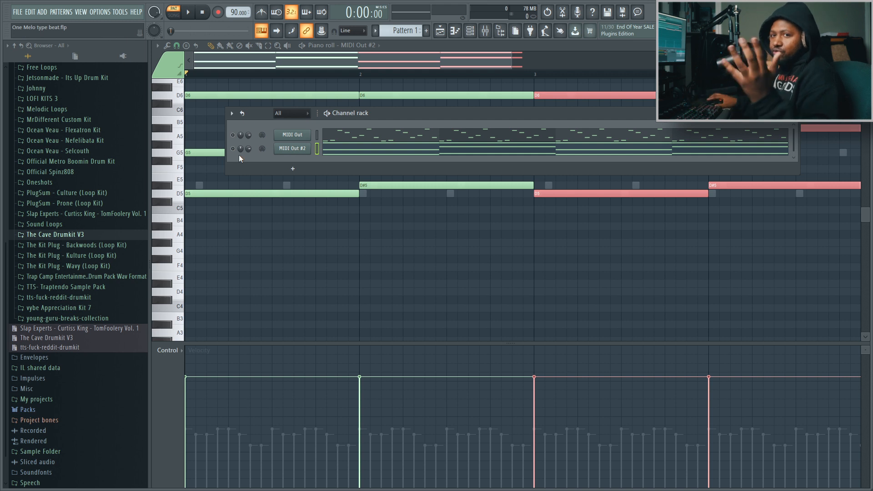
Enable only the original MIDI Out channel, leaving MIDI Out #2 muted, and close the piano roll
left_click(232, 135)
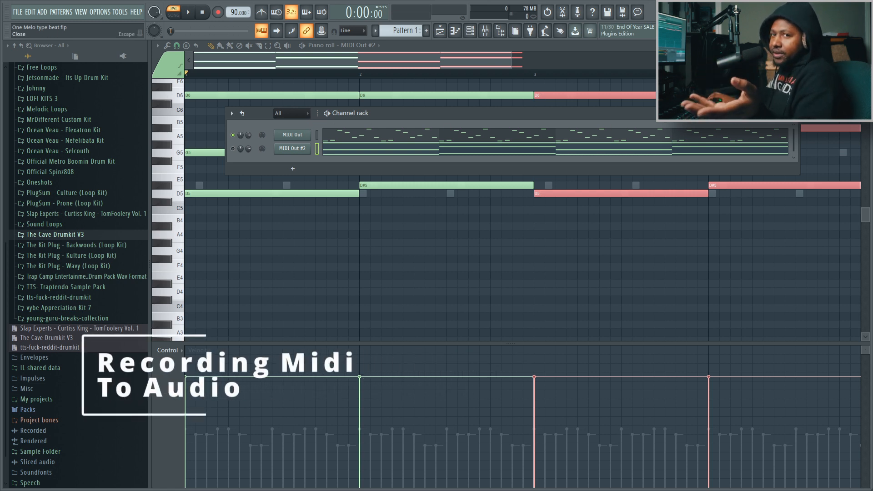
left_click(866, 46)
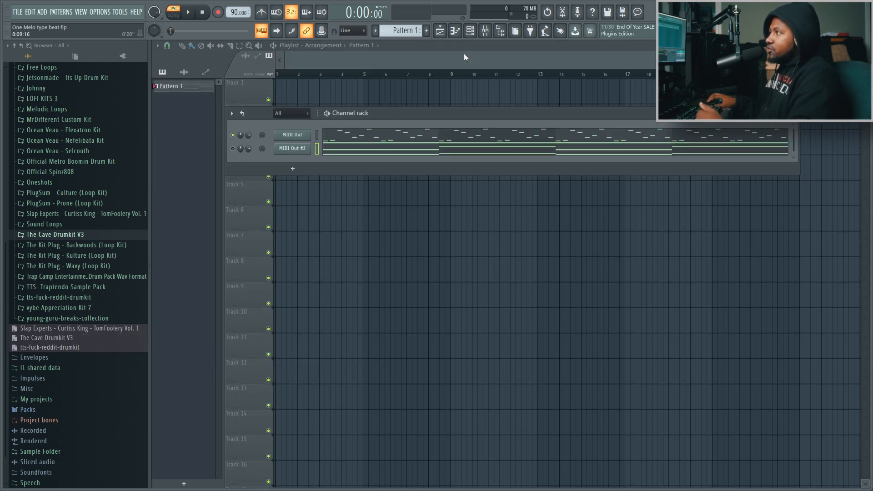
Load Edison into the first effect slot of mixer track Insert 1
left_click(485, 31)
left_click(206, 274)
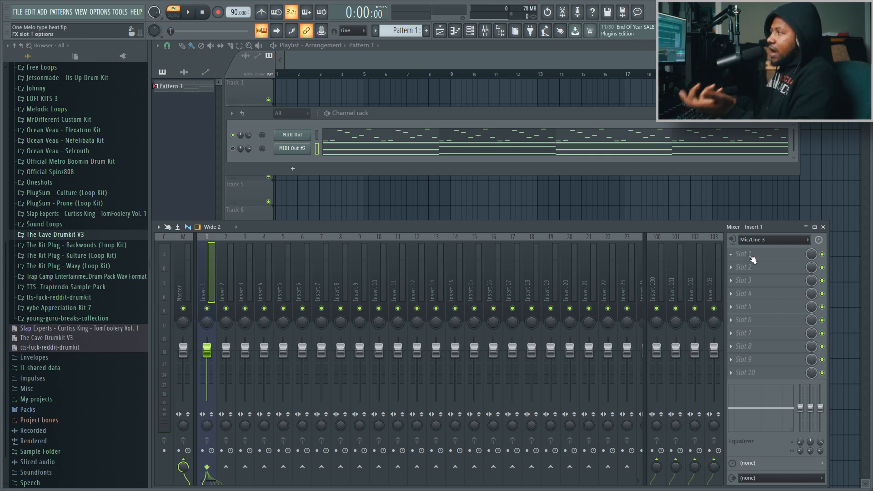
left_click(731, 254)
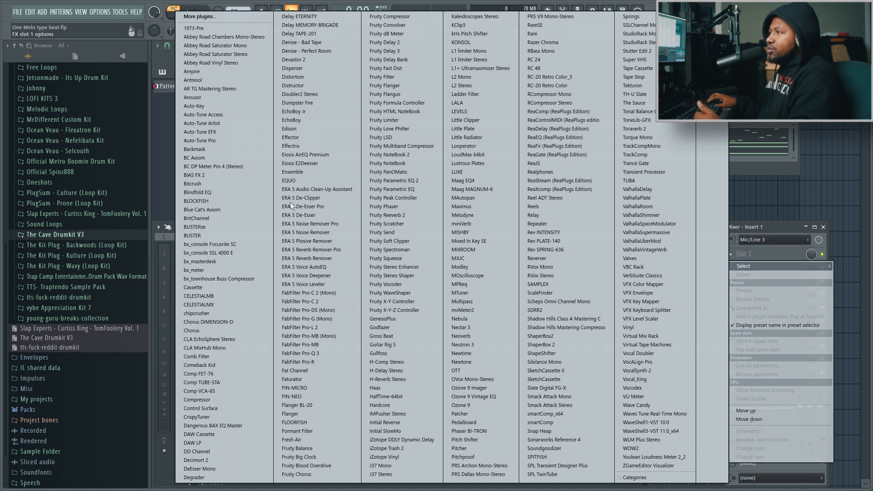
left_click(317, 127)
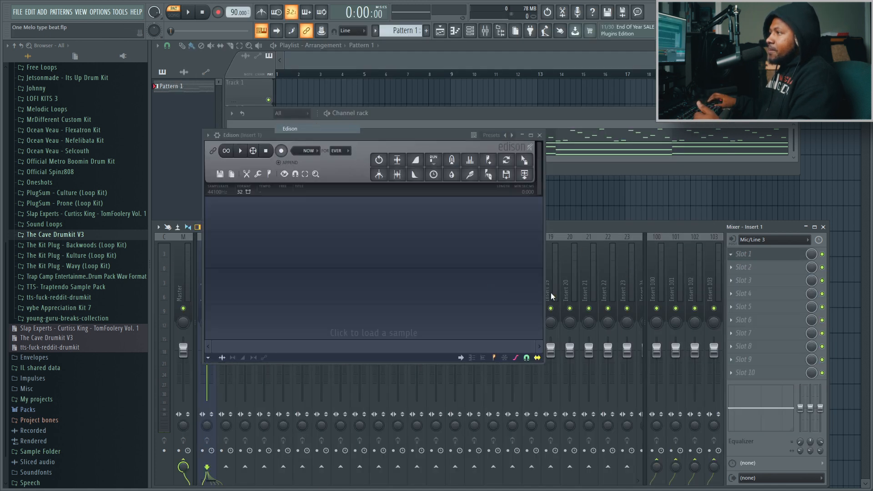
Set Edison to record on play, and record the MIDI Out pattern as audio for two passes
left_click(315, 151)
left_click(304, 186)
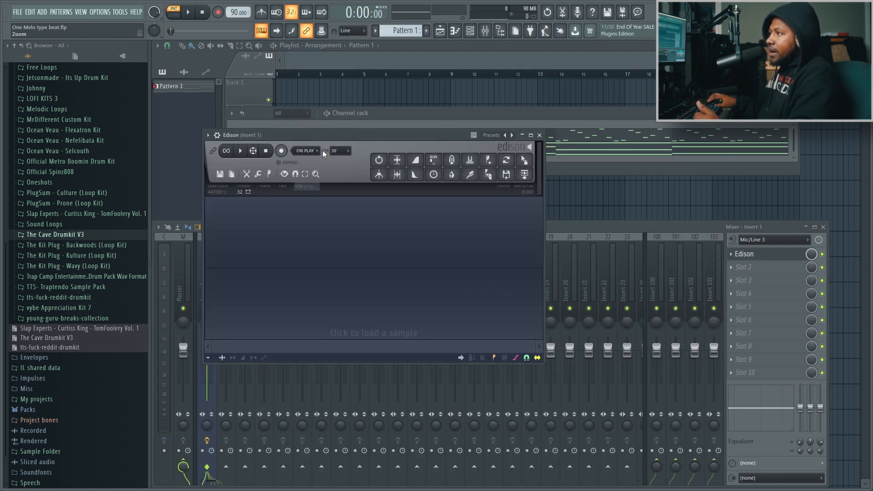
left_click(281, 150)
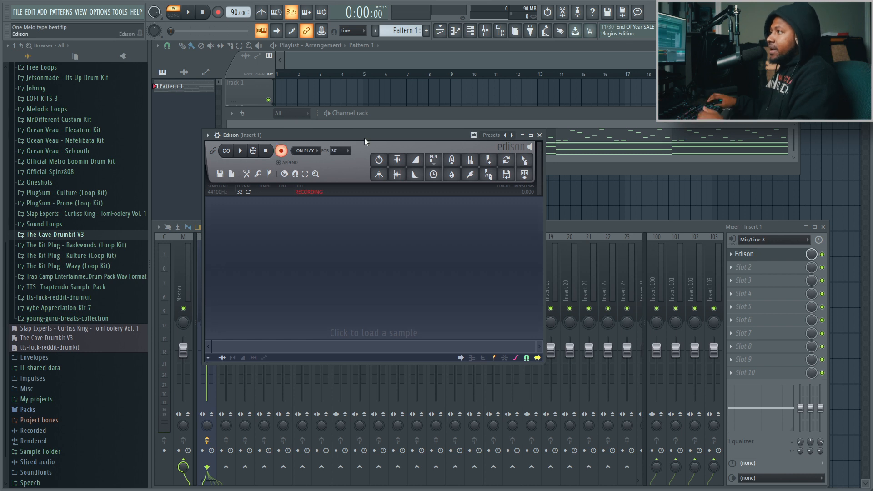
left_click_drag(365, 138, 415, 183)
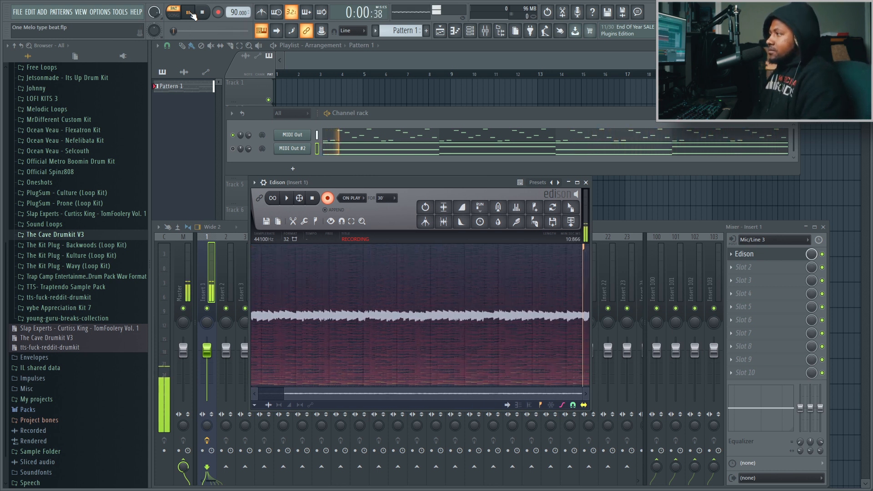
left_click(312, 198)
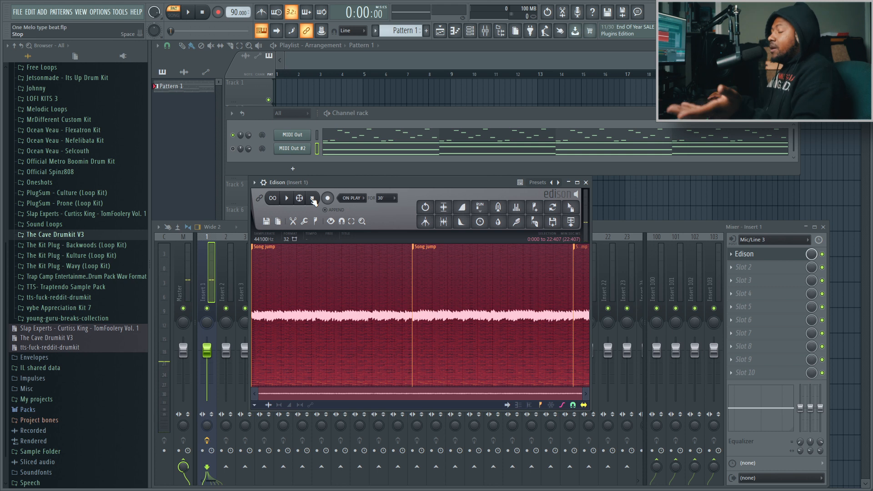
Trim the Edison recording to the second pass, between the second and third Song jump markers
left_click(429, 250)
key("ctrl+z")
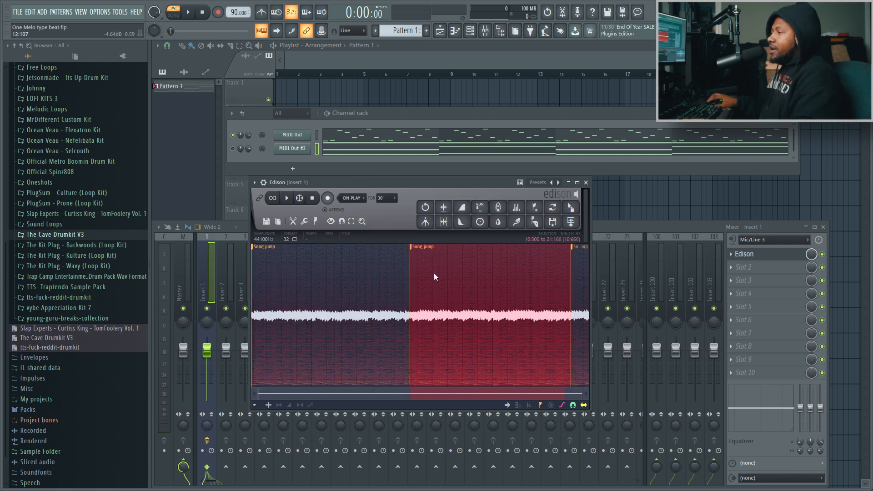
right_click(428, 270)
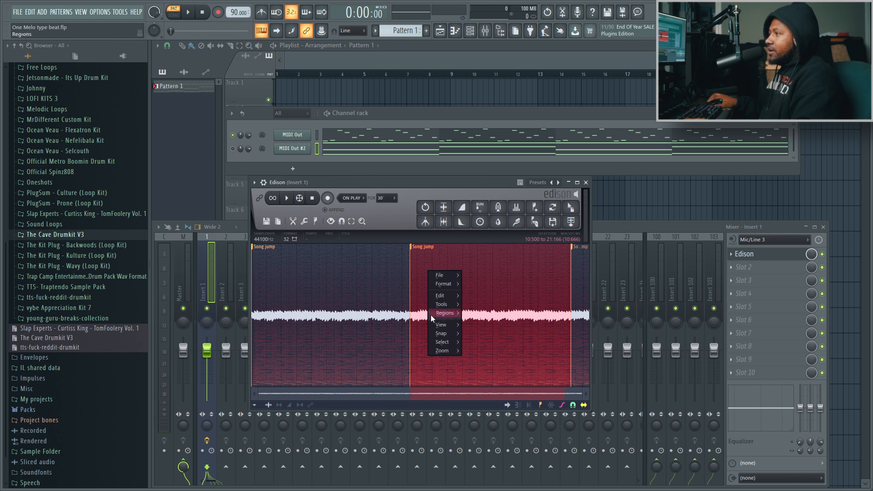
mouse_move(441, 298)
left_click(506, 440)
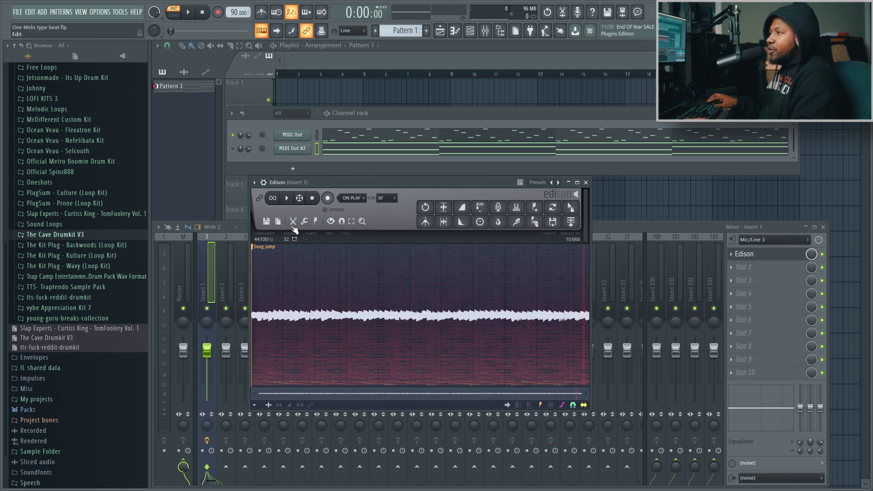
Apply sample properties to the recording with a 90 BPM tempo, 16-beat length and tempo-sync on
left_click(278, 222)
left_click(282, 234)
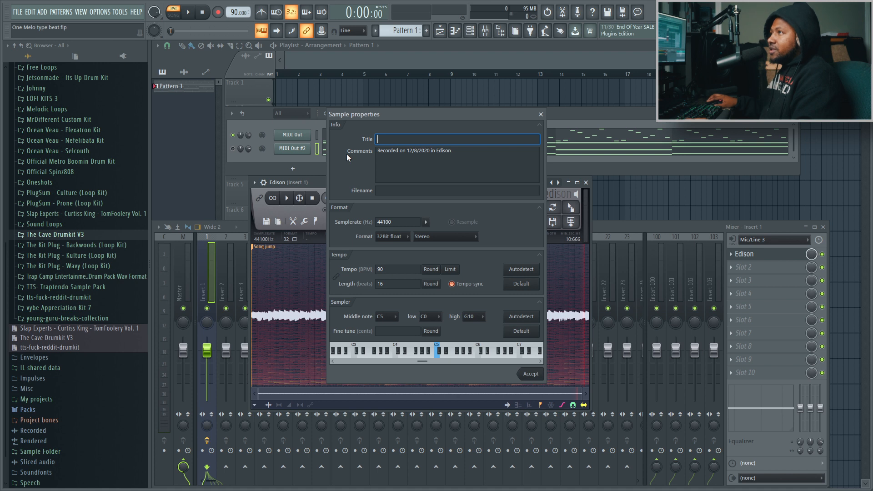
left_click(530, 374)
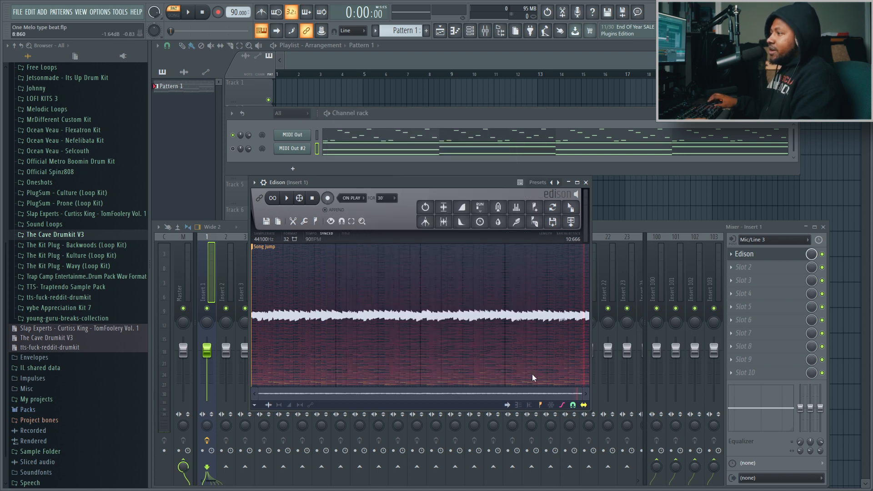
Enable loop playback in Edison and audition the trimmed recording
left_click(277, 198)
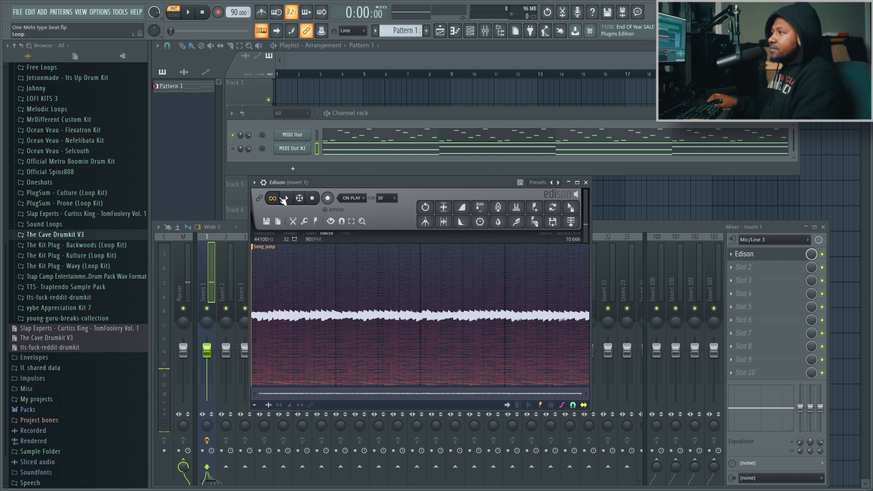
left_click(286, 199)
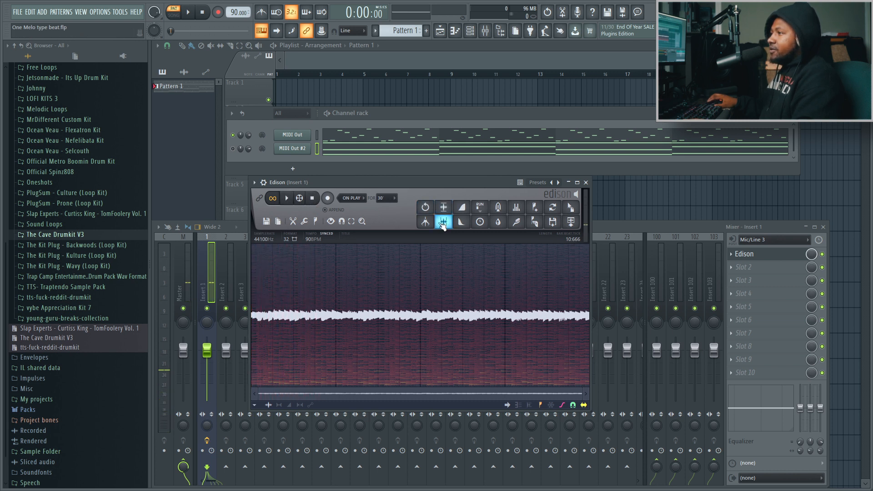
left_click(286, 199)
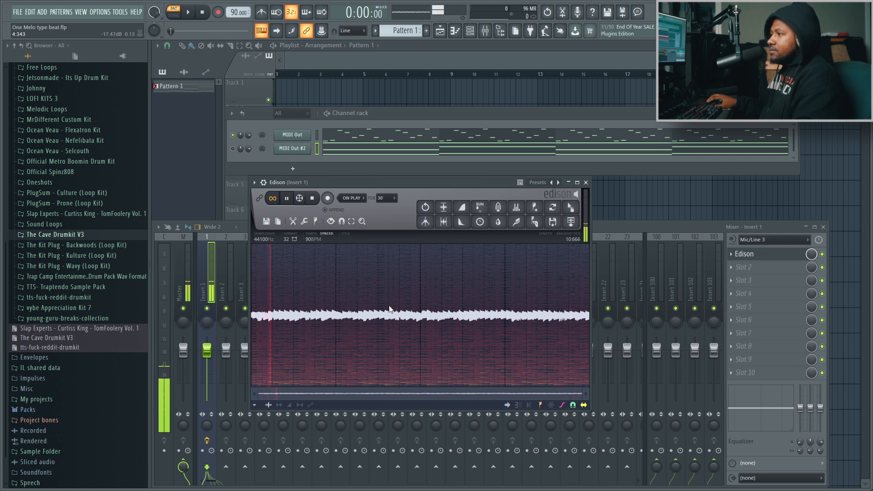
left_click(312, 198)
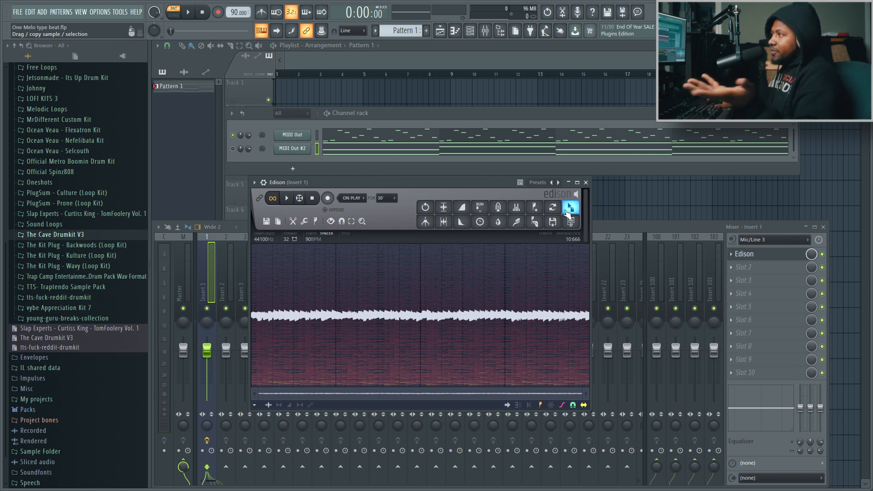
Place the recording on playlist Track 1 at bar 1 and route its channel to mixer track 2
left_click_drag(569, 210, 278, 85)
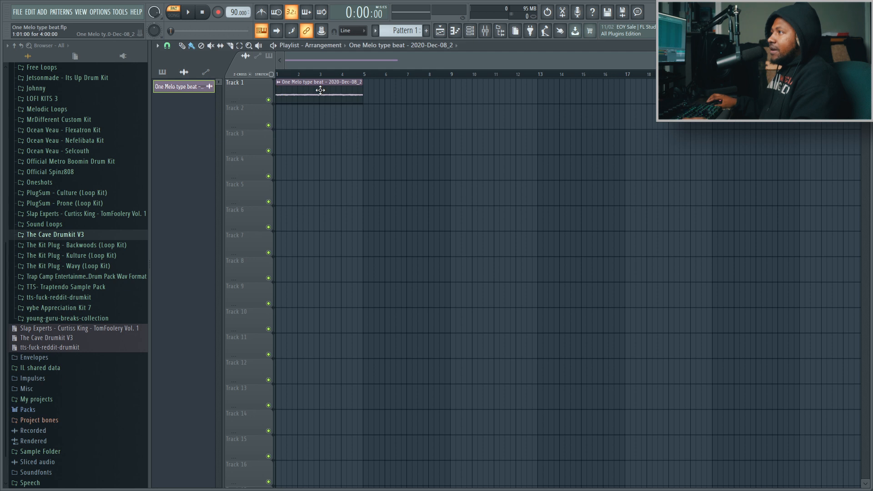
double_click(357, 86)
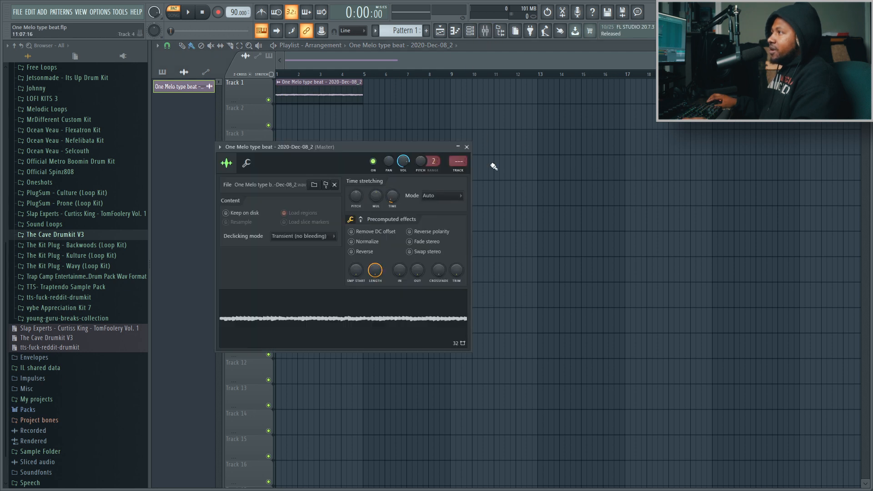
left_click(463, 175)
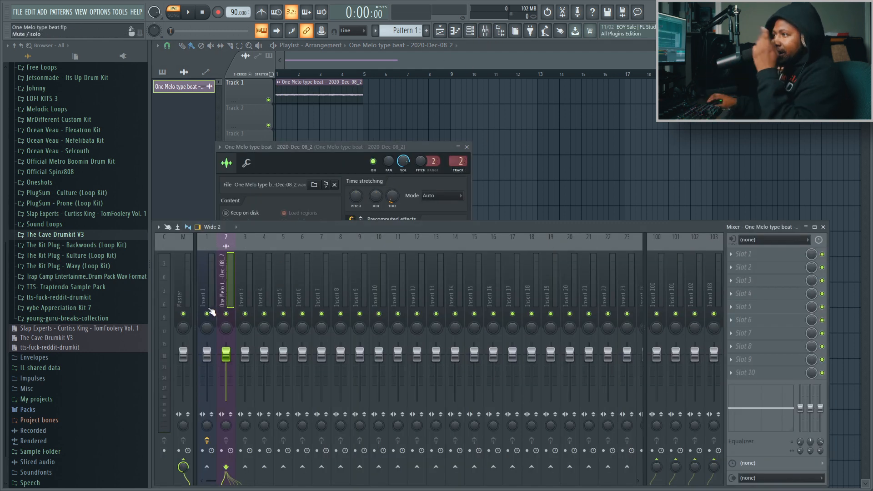
Mute mixer track Insert 1 and show all channels in the channel rack
left_click(207, 314)
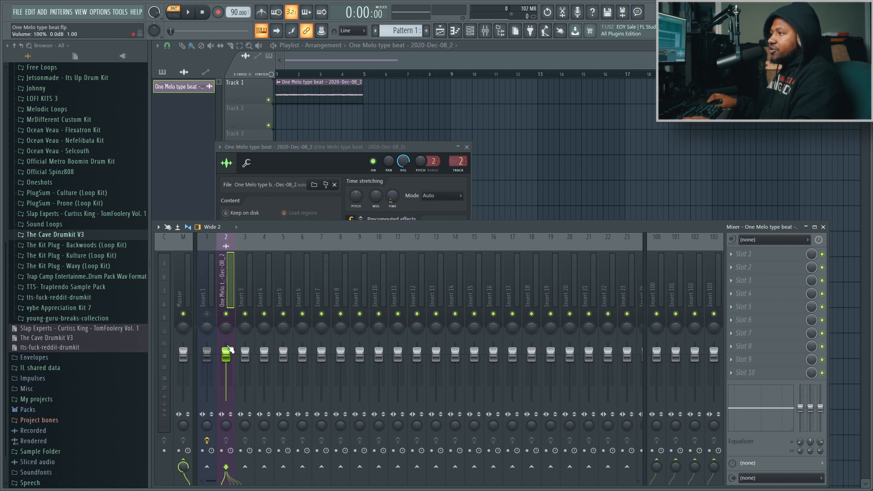
left_click(470, 31)
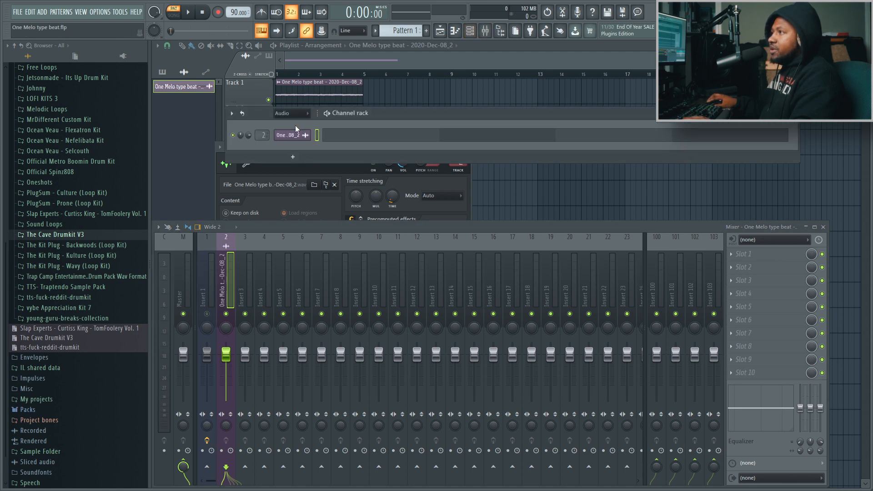
left_click(293, 115)
left_click(289, 123)
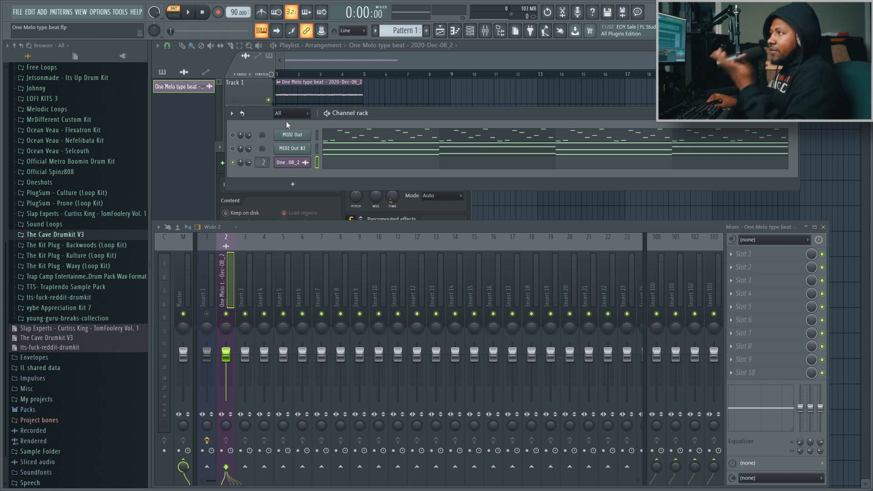
Return to the playlist and listen to the recorded clip in song mode
left_click(487, 47)
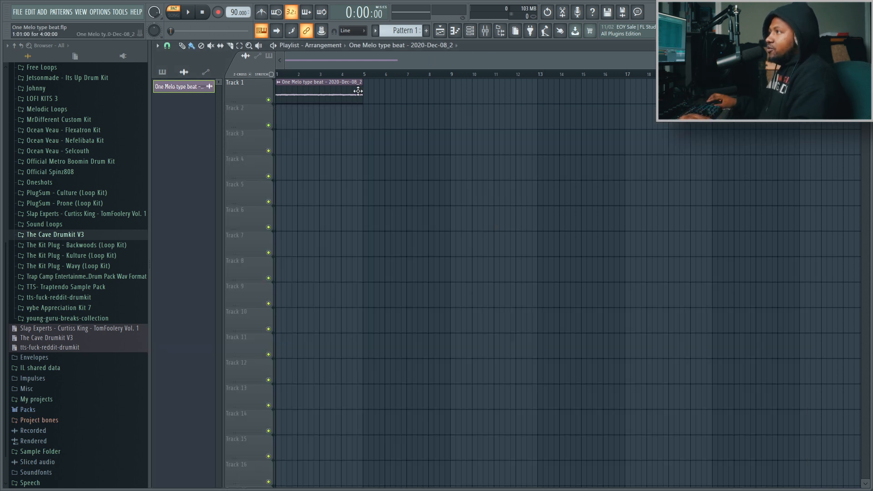
key("space")
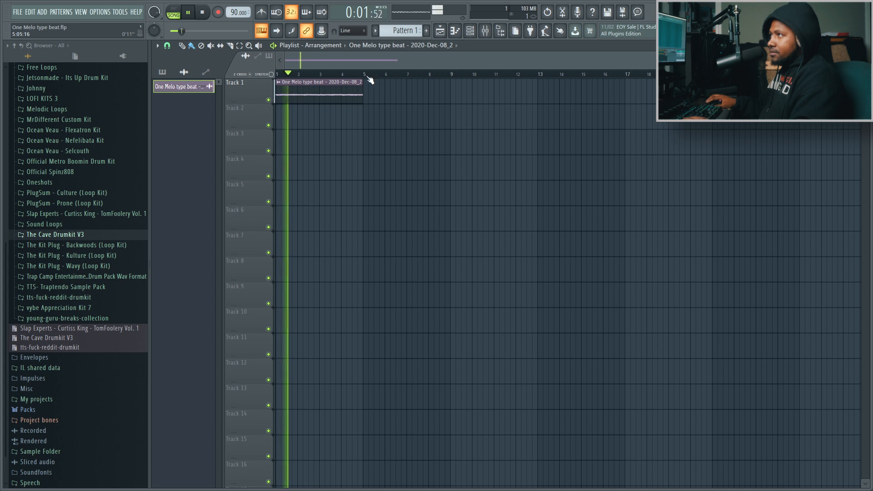
left_click(203, 12)
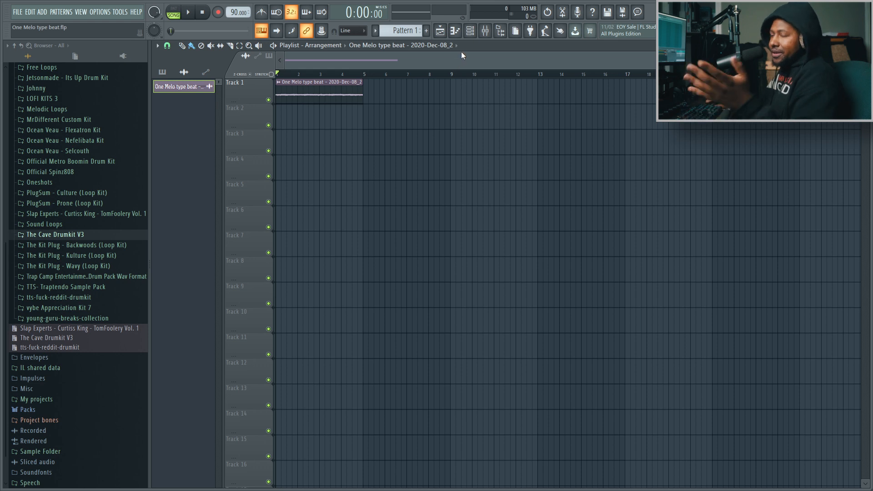
Load Antresol into the first effect slot of the recorded clip's mixer track
left_click(485, 31)
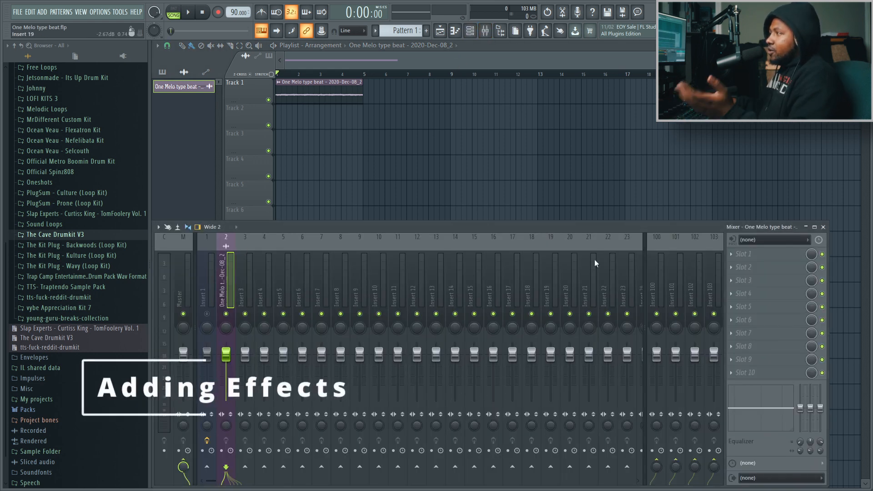
left_click(755, 257)
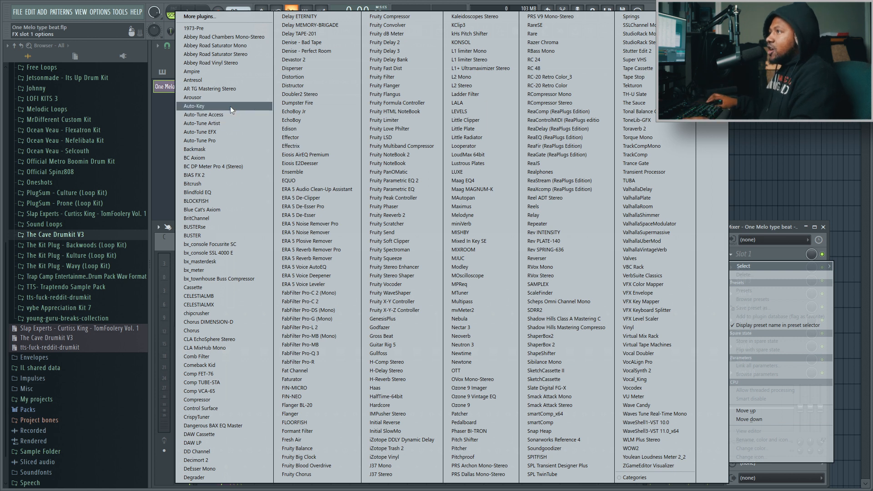
left_click(218, 81)
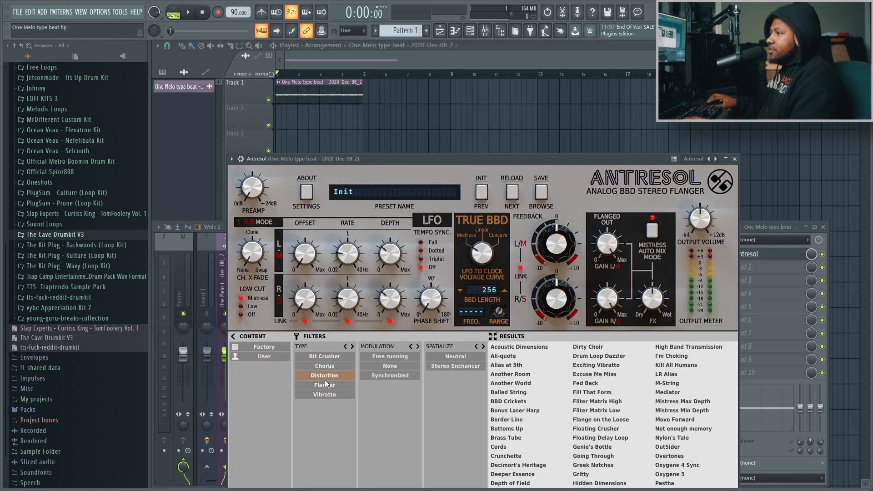
Apply the Chorus preset Depth of Field in Antresol, close the plugin, and play the clip
left_click(327, 366)
left_click(510, 365)
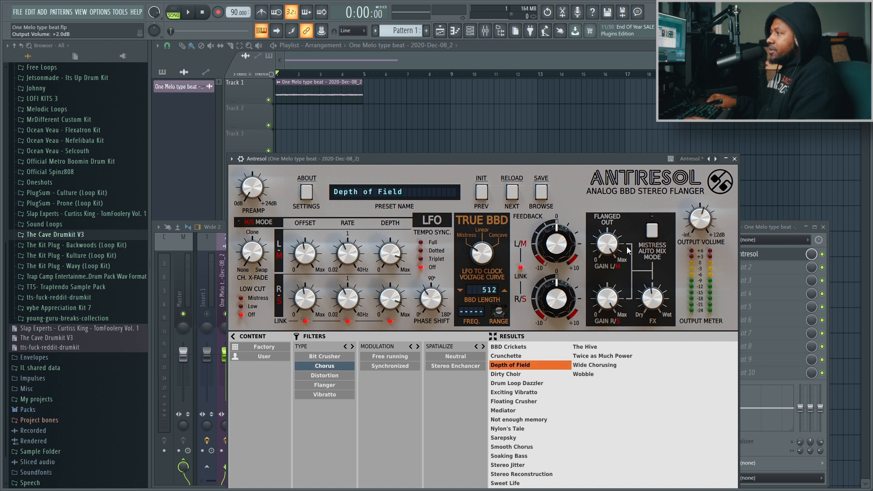
left_click(540, 195)
left_click(734, 159)
key("space")
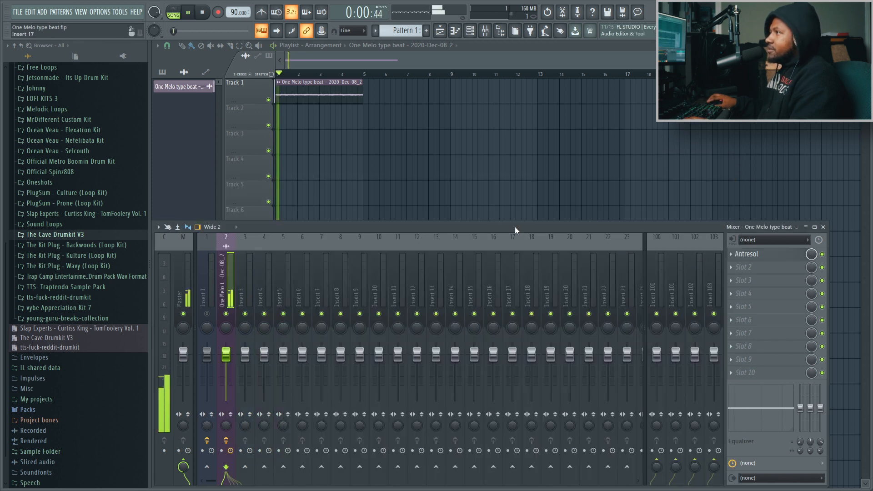
Load Reverser into the second effect slot, adjust its mix slightly, and listen to the clip
left_click(746, 268)
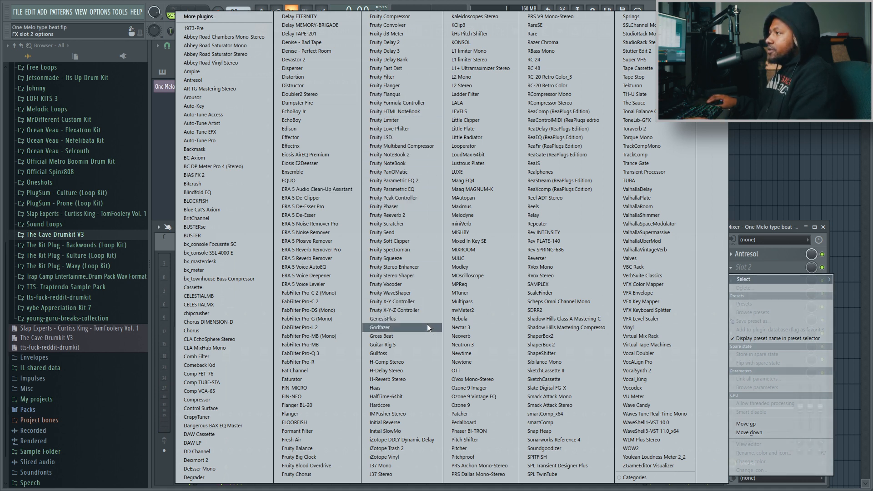
left_click(537, 258)
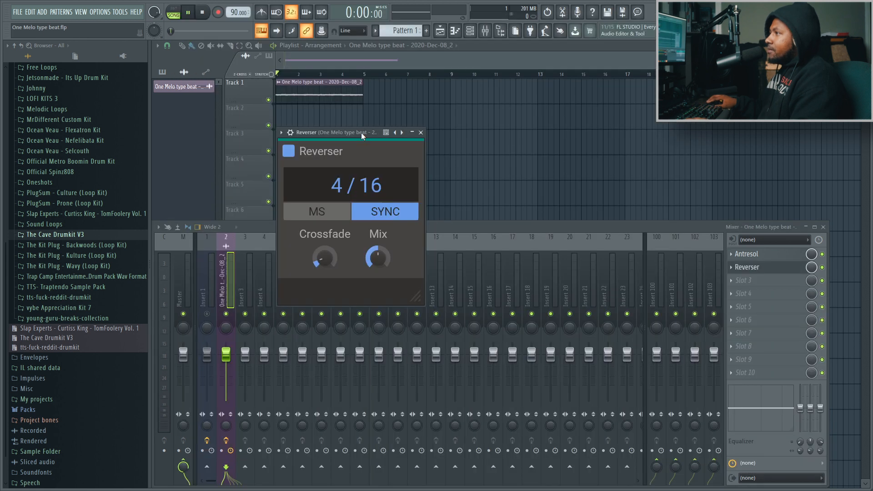
left_click_drag(361, 132, 356, 161)
mouse_move(372, 286)
left_mouse_down()
mouse_move(373, 310)
mouse_move(376, 284)
left_mouse_up()
left_click(416, 161)
key("space")
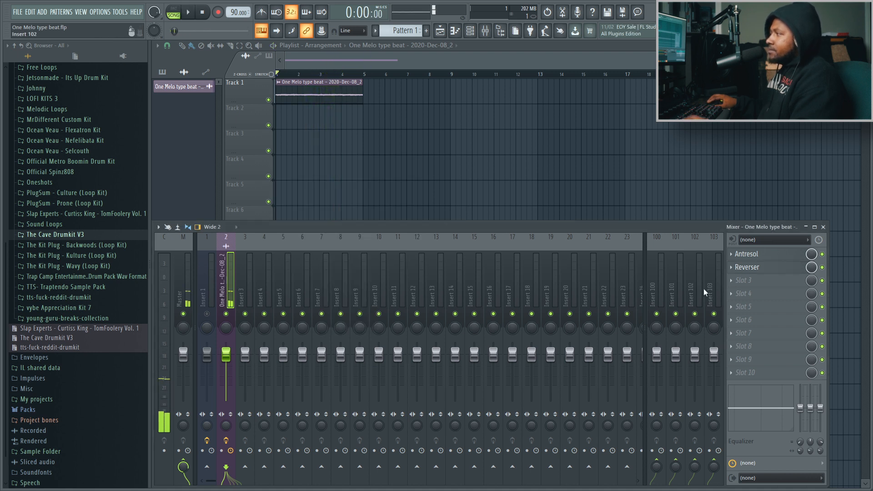
Load Cassette into the third effect slot and turn down its stability
left_click(759, 280)
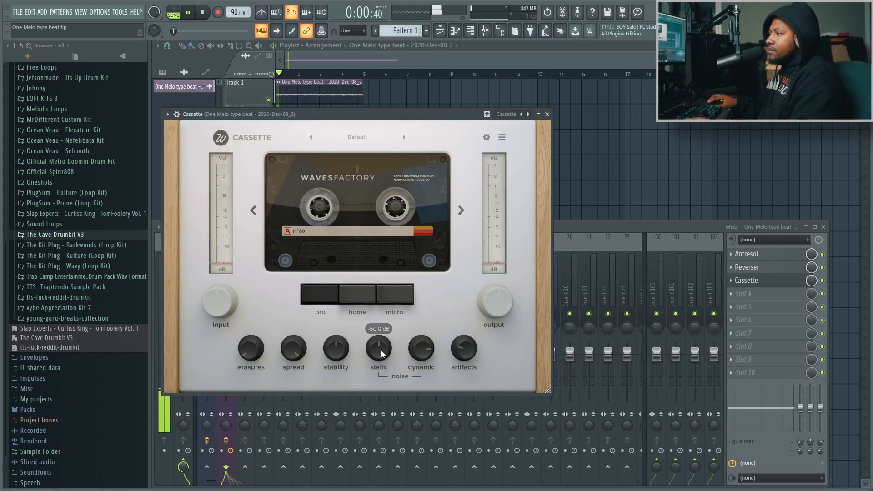
left_click_drag(337, 348, 353, 435)
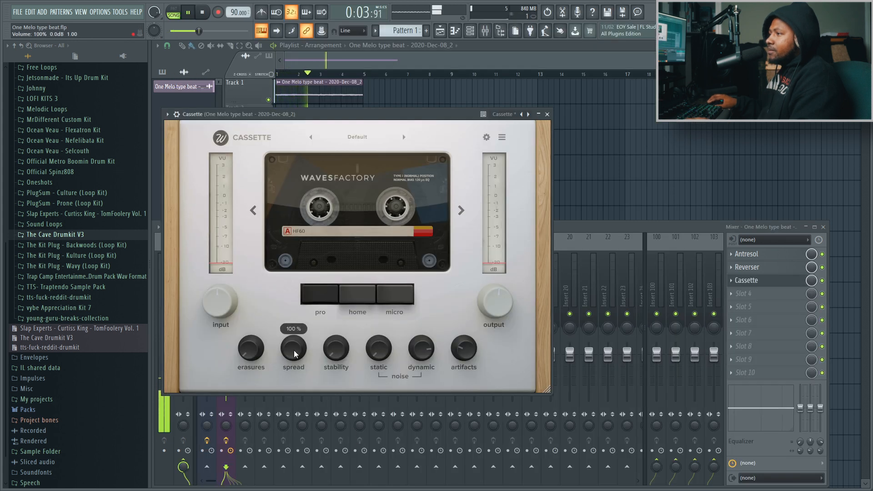
Set Cassette's wow depth to 61% and select the home deck type
left_click(489, 137)
left_click_drag(411, 168, 428, 168)
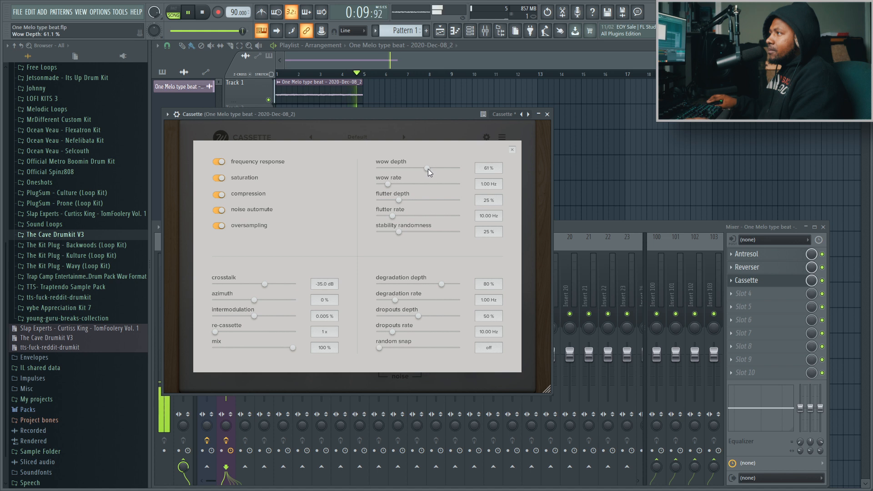
left_click(512, 149)
left_click(361, 301)
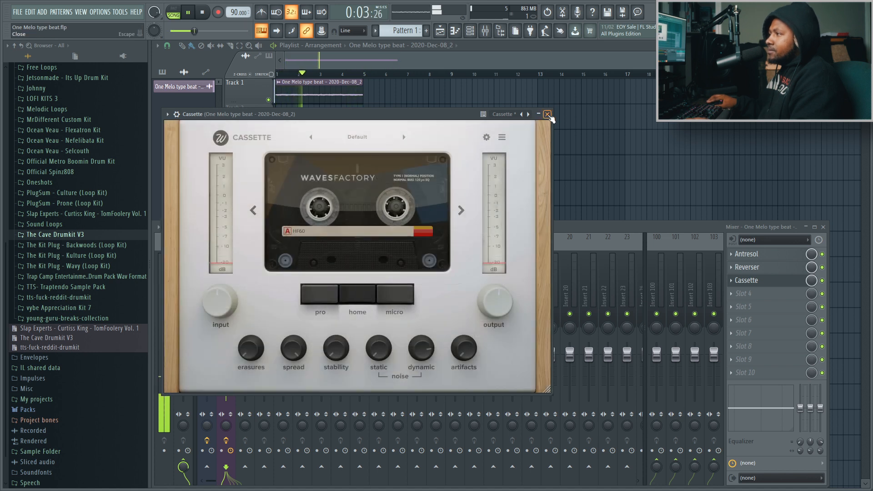
Set Cassette's wow depth to 69% with the mix at 100%, and close its advanced settings
left_click(486, 138)
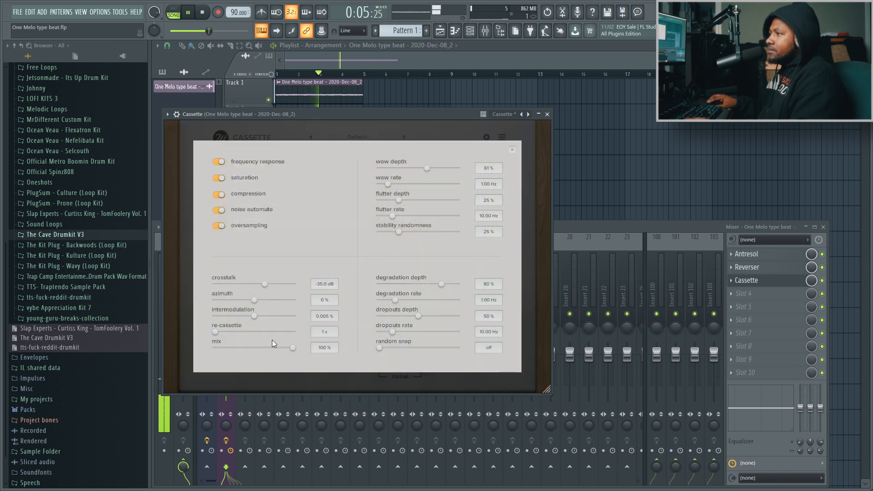
left_click_drag(292, 347, 310, 349)
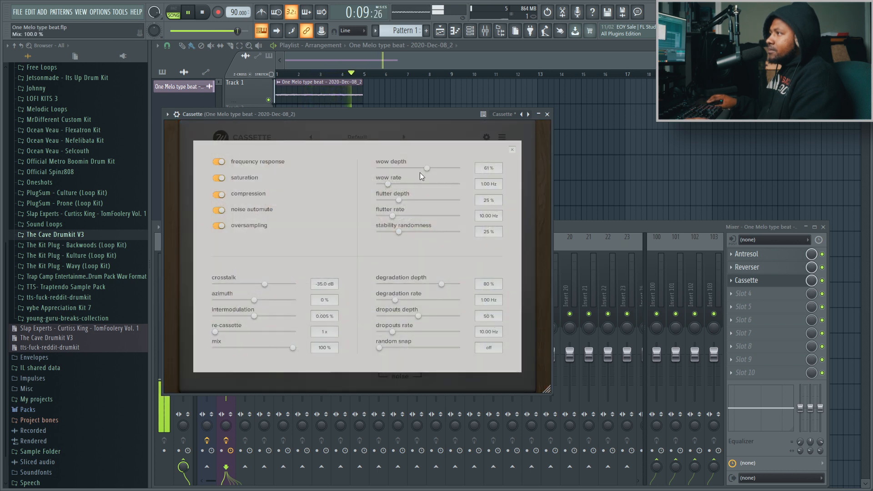
left_click_drag(427, 168, 424, 170)
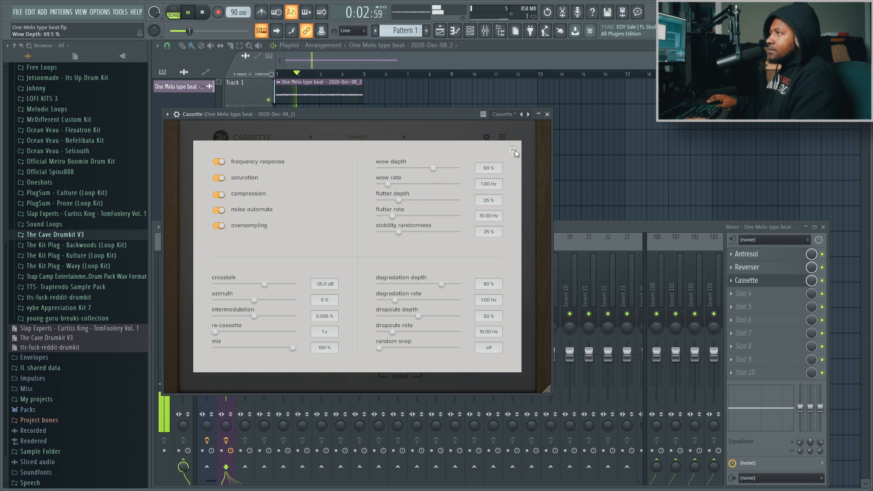
left_click(514, 150)
Set Cassette's stability to 41.2% and change the tape type to Type III
left_click_drag(343, 318, 344, 307)
left_click(325, 297)
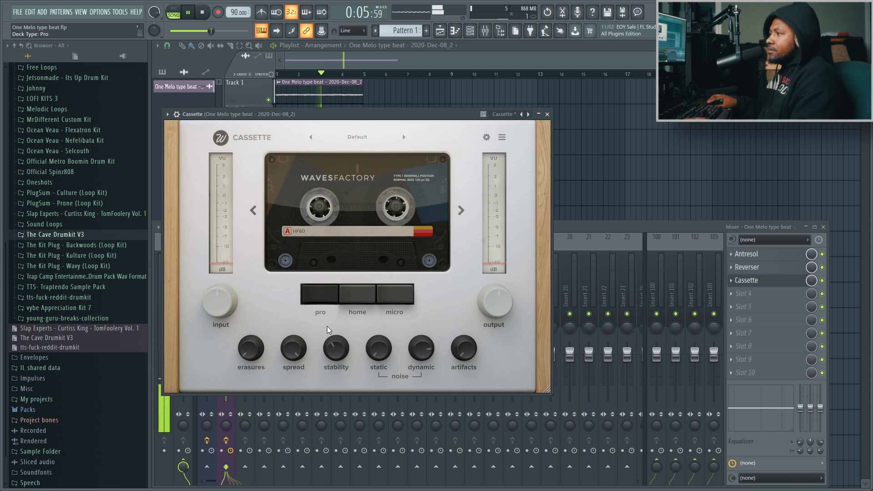
left_click(463, 211)
left_click(462, 211)
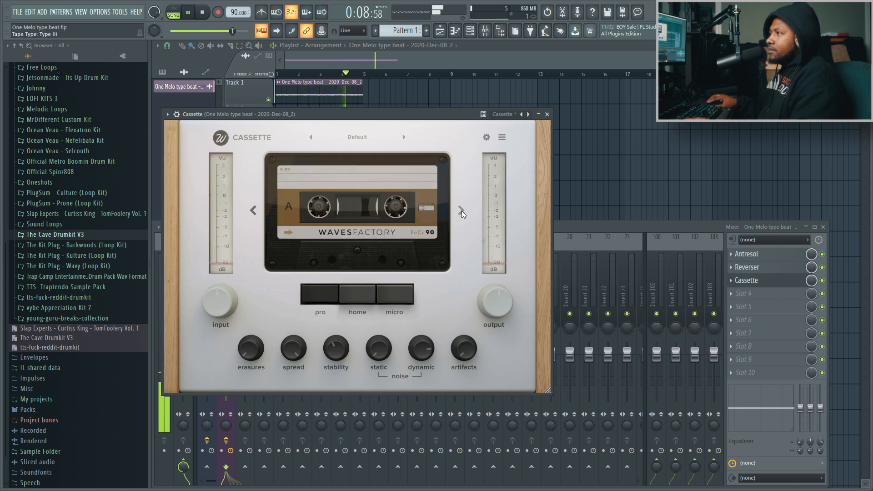
Switch Cassette's tape type to Type I and close the plugin
left_click(462, 211)
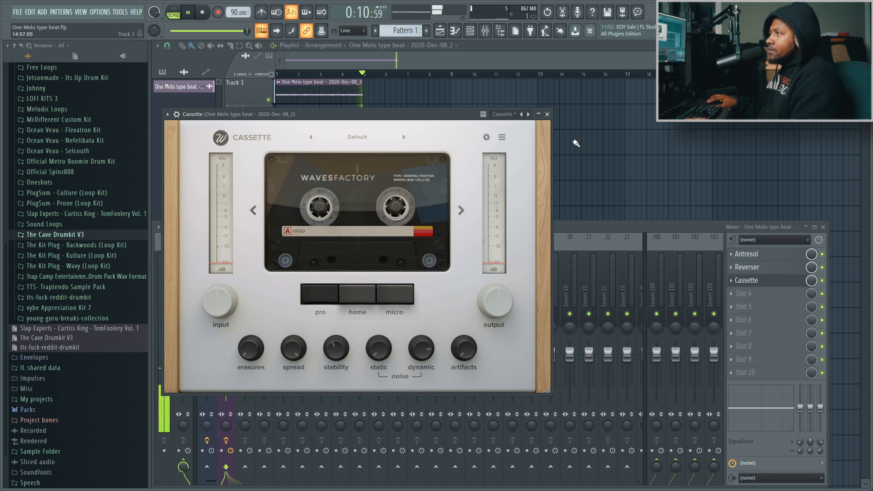
left_click(547, 115)
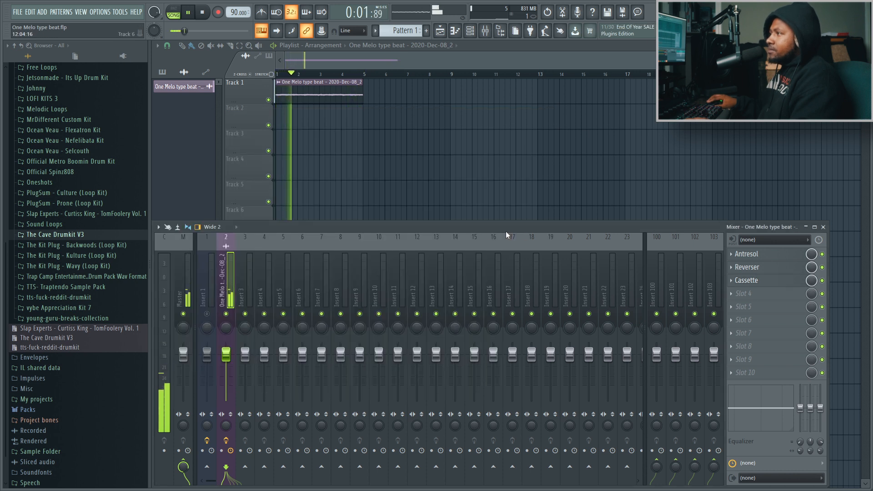
Load ValhallaSupermassive into the fourth effect slot with the SixteenVoiceChorus preset and set its mix to 13.6%
left_click(756, 289)
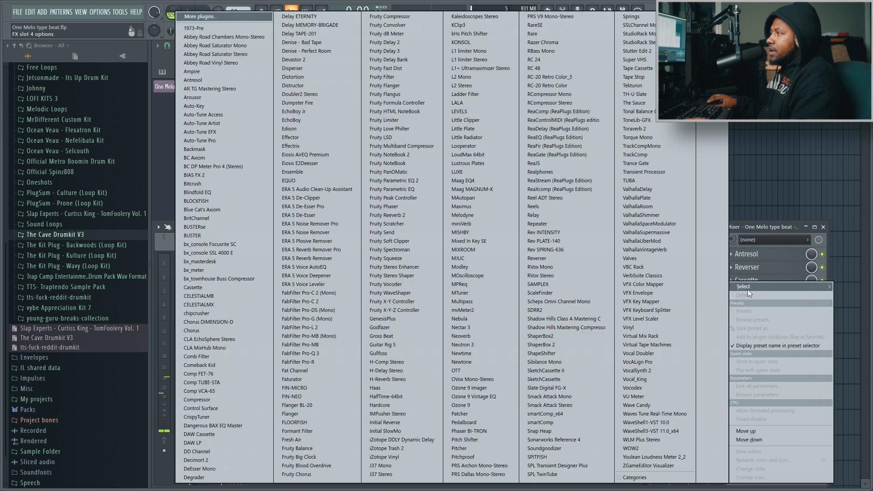
left_click(654, 233)
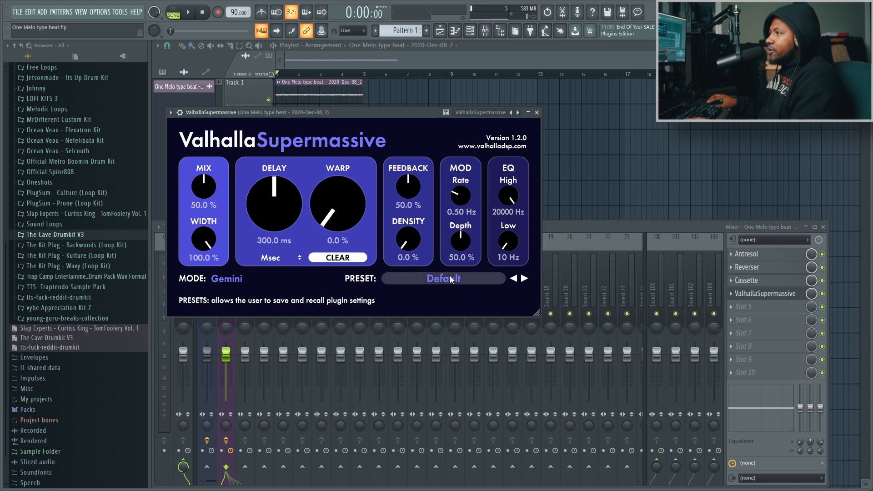
left_click(452, 280)
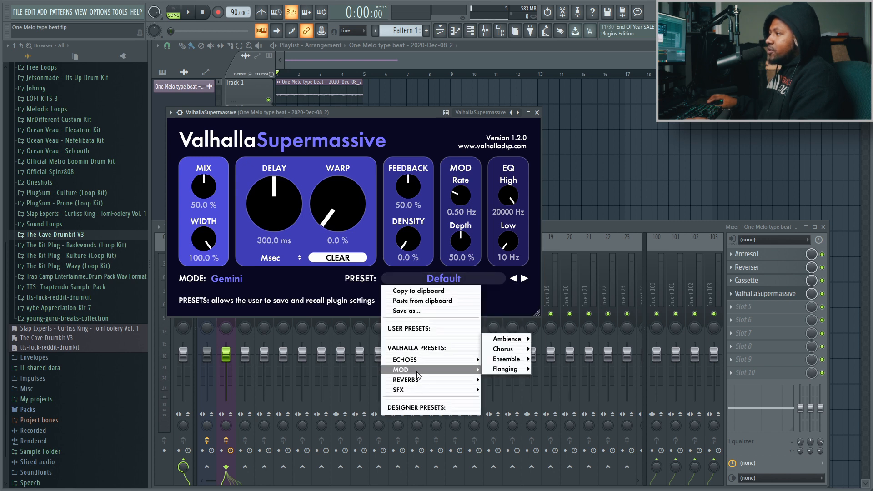
mouse_move(419, 363)
mouse_move(500, 340)
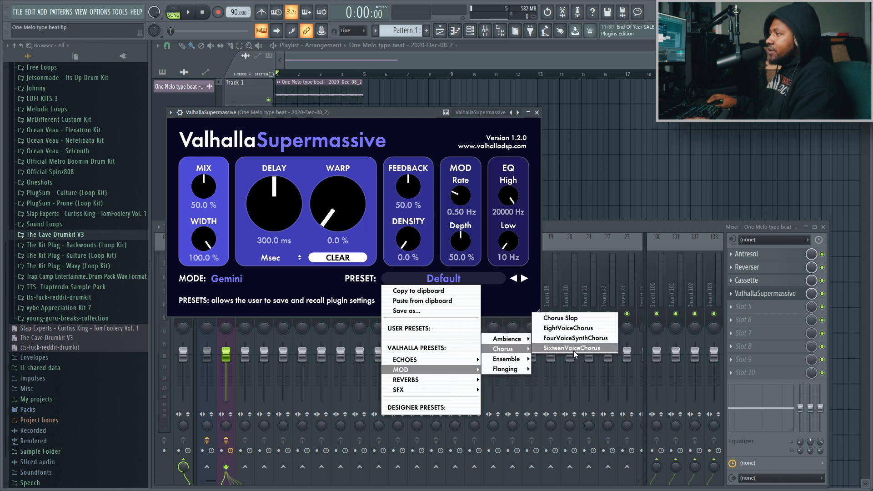
left_click(575, 350)
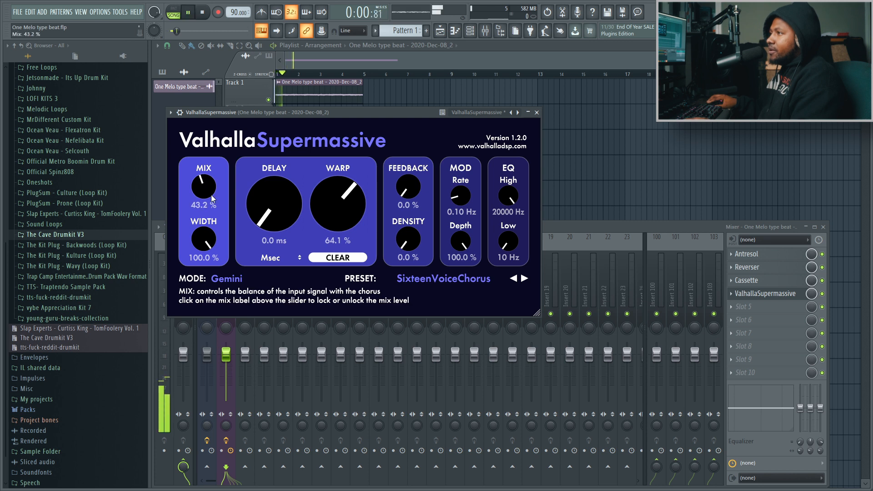
mouse_move(214, 202)
left_mouse_down()
mouse_move(222, 223)
mouse_move(212, 201)
left_mouse_up()
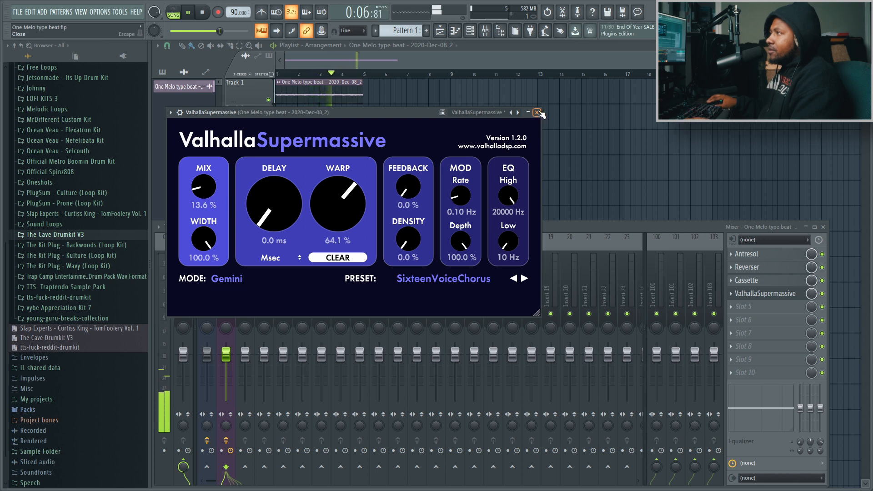
left_click(537, 113)
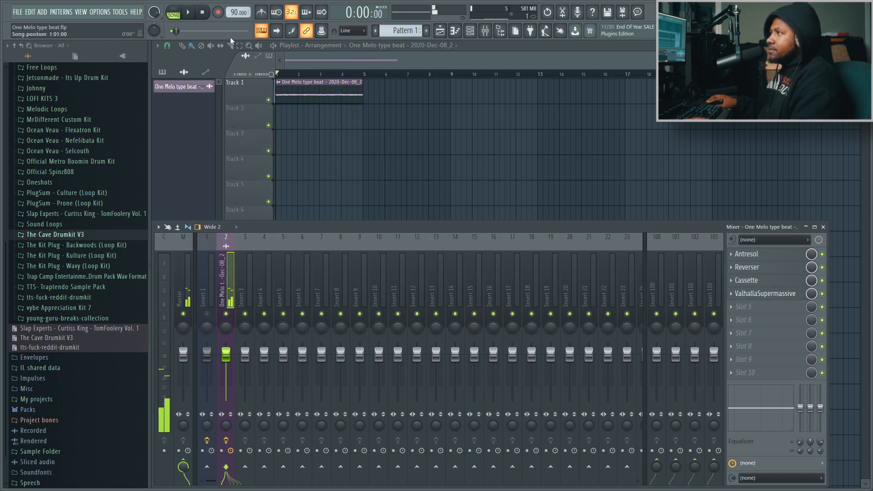
Set the recorded clip's time-stretch time to none, adjust its stretch pitch, and play the result through
double_click(330, 93)
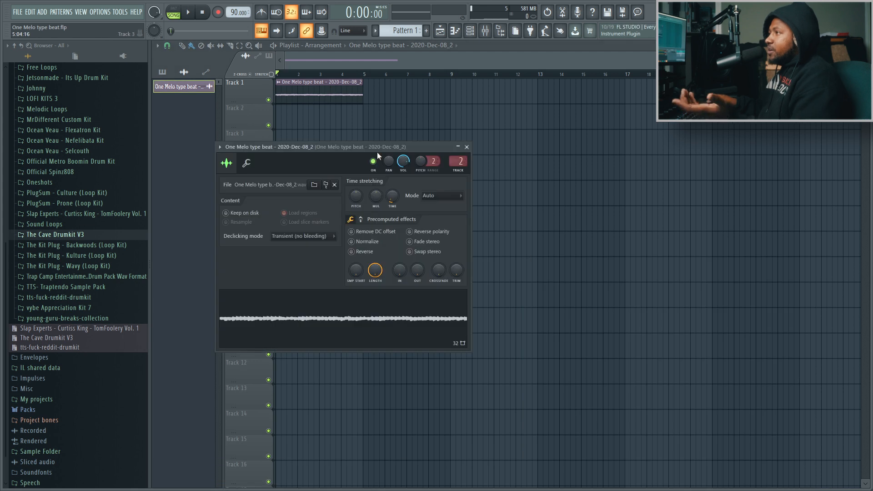
right_click(395, 203)
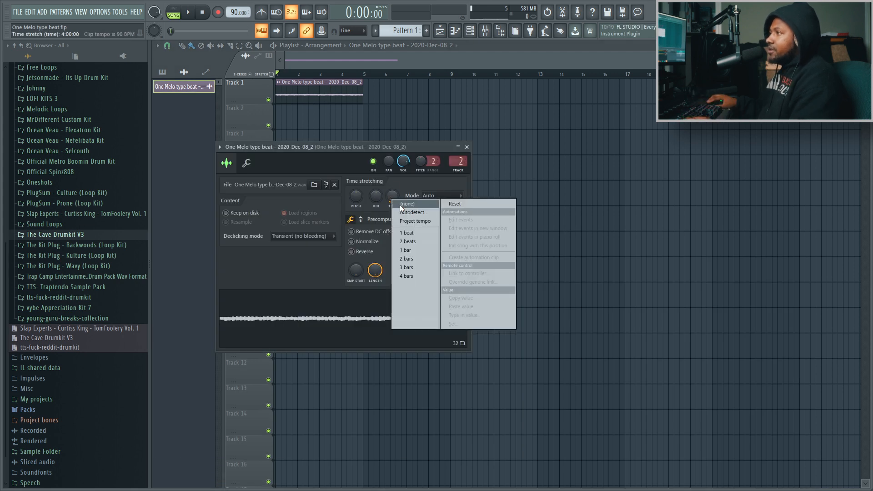
left_click(400, 205)
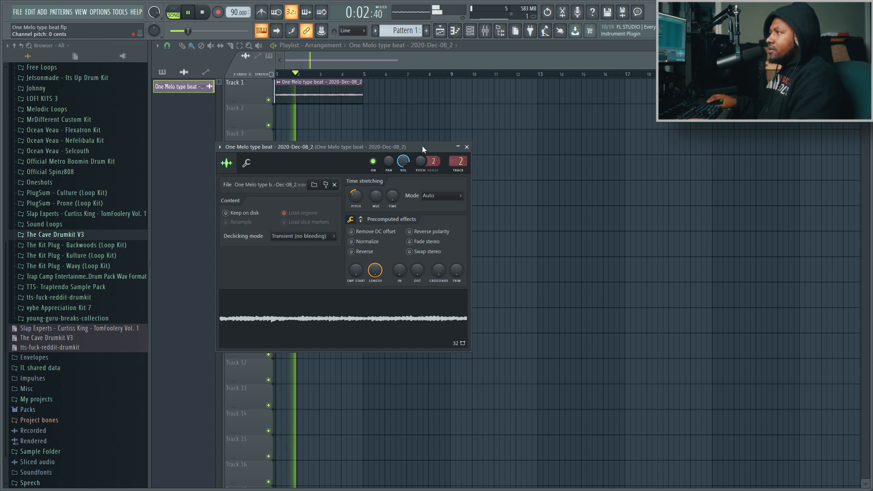
left_click(467, 147)
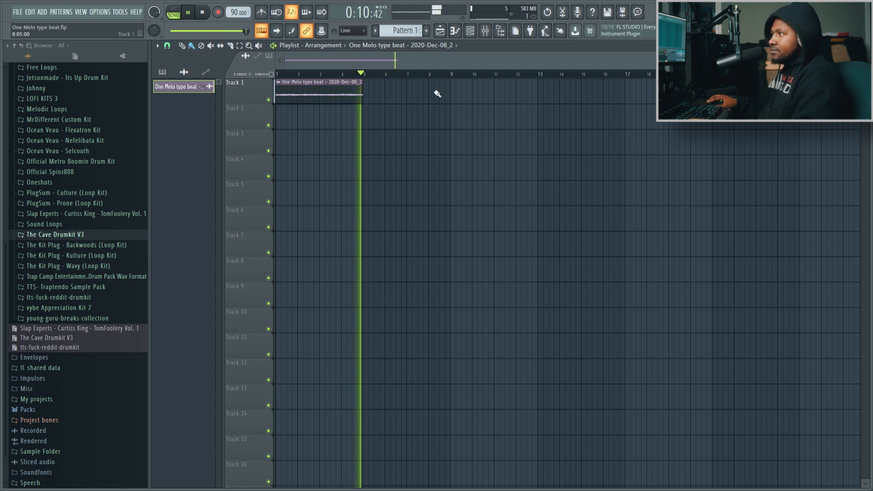
key("space")
Open the channel rack and add Hihat (Burn) from the Holy Grail kit's closed hi-hats with a hit on every second step
left_click(475, 32)
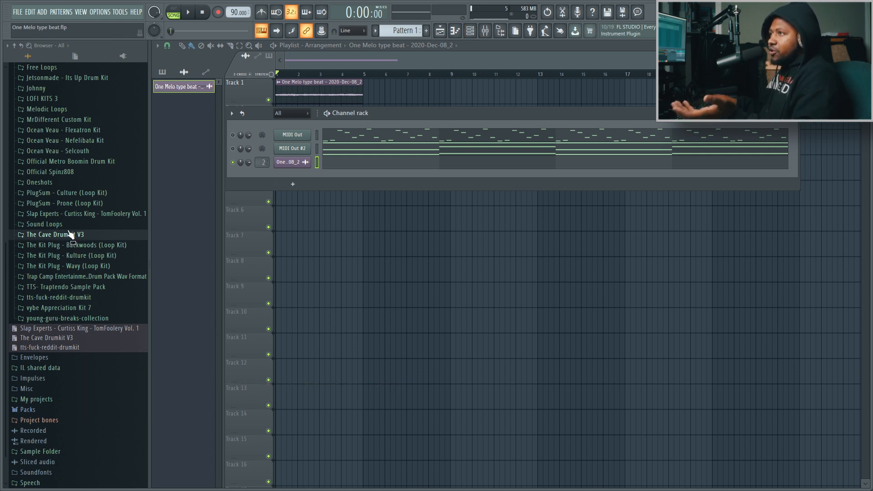
scroll(69, 235, "up", 5)
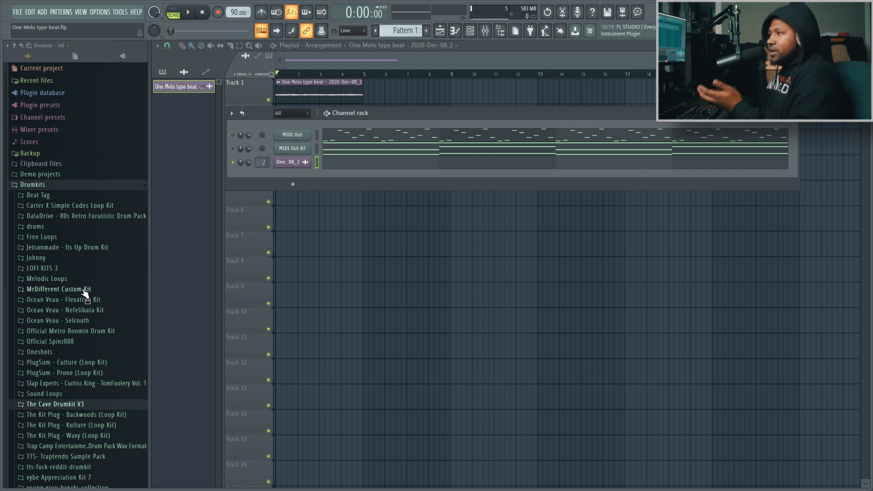
scroll(86, 286, "down", 2)
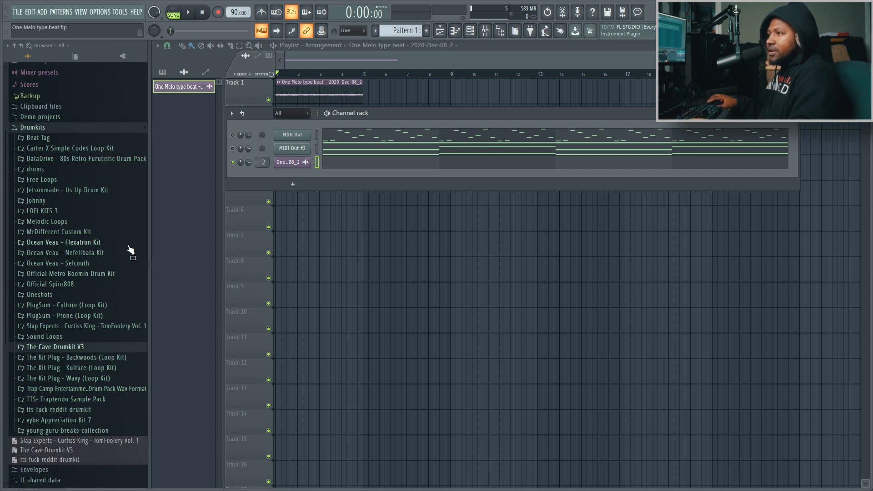
left_click(63, 203)
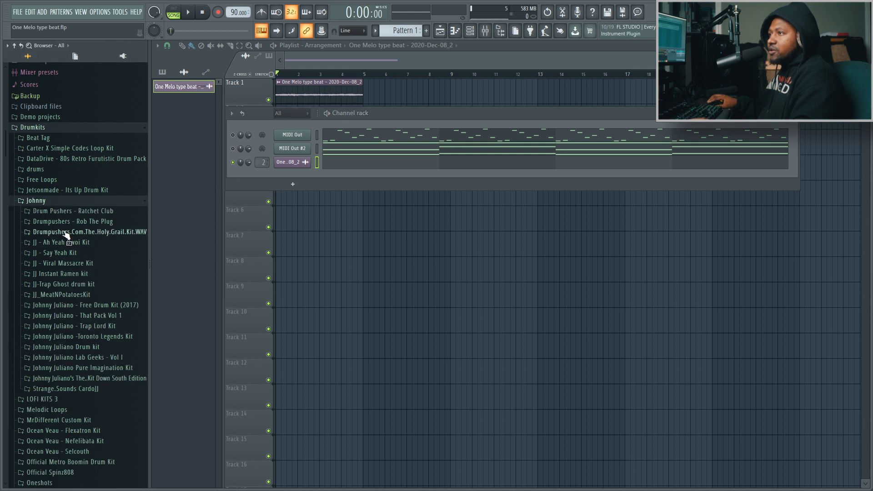
left_click(66, 232)
left_click(60, 274)
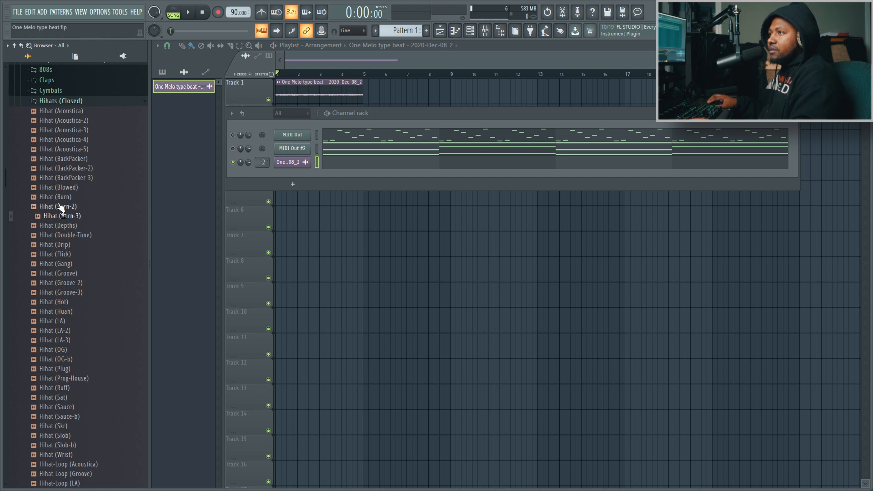
left_click_drag(59, 201, 297, 202)
key("space")
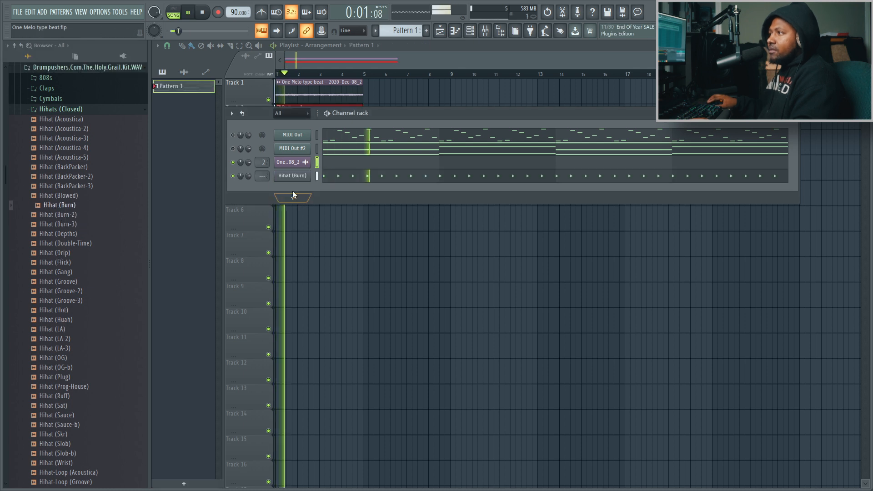
Audition further closed hi-hats and add Hihat (Flick) to the channel rack
left_click(67, 226)
left_click(71, 245)
left_click(69, 256)
left_click_drag(70, 262, 294, 196)
Loop the Hihat (Flick) row every bar with hits on steps 5, 12, 13 and 14
left_click(788, 117)
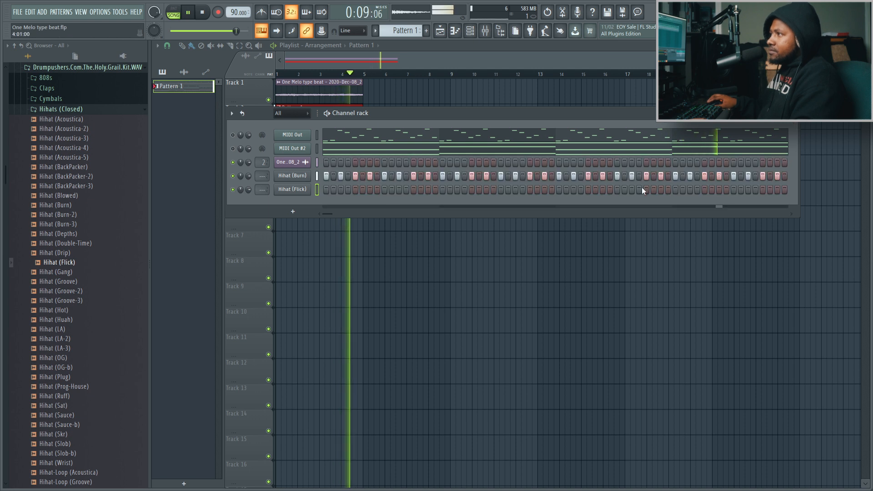
left_click(242, 114)
left_click(355, 190)
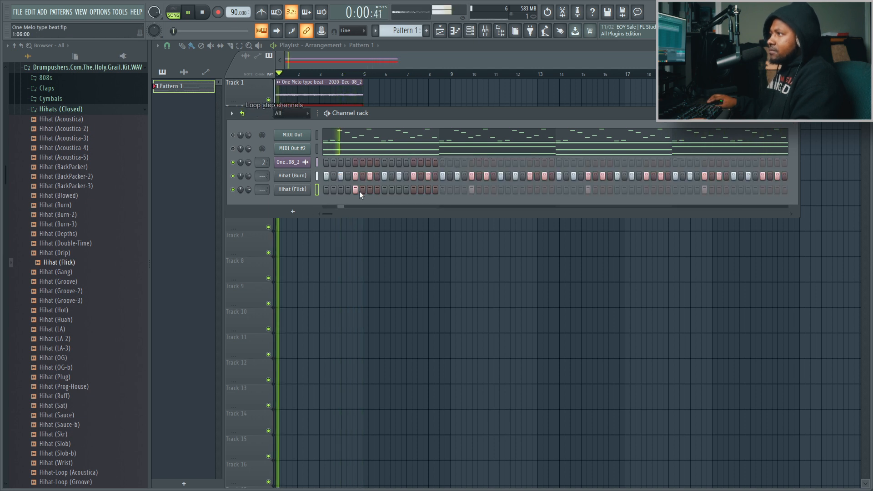
left_click(406, 190)
left_click(421, 190)
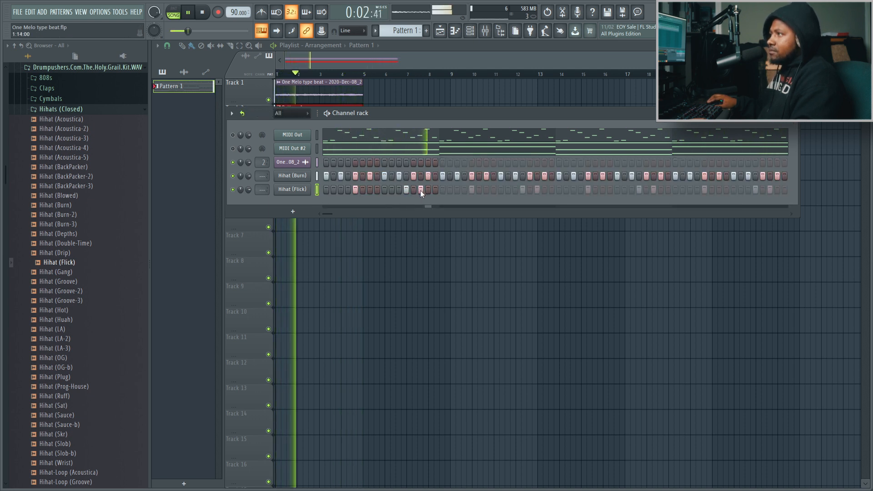
left_click(414, 189)
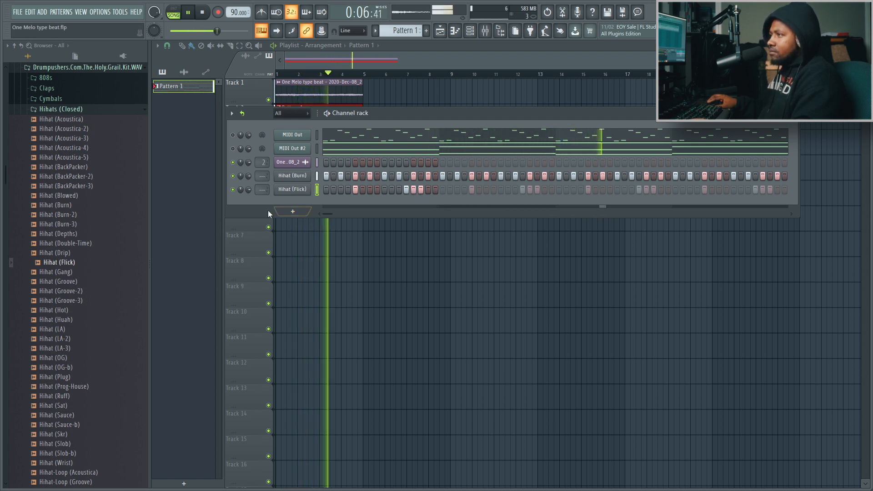
Audition more closed hi-hats, add Hihat (OG-b) to the channel rack, and fill every step of its row
left_click(68, 322)
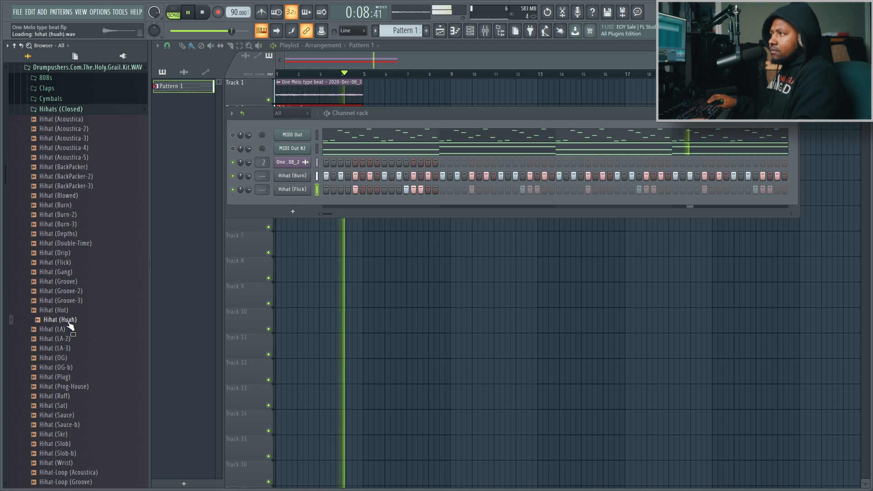
left_click_drag(69, 323, 68, 265)
left_click(68, 340)
left_click(68, 349)
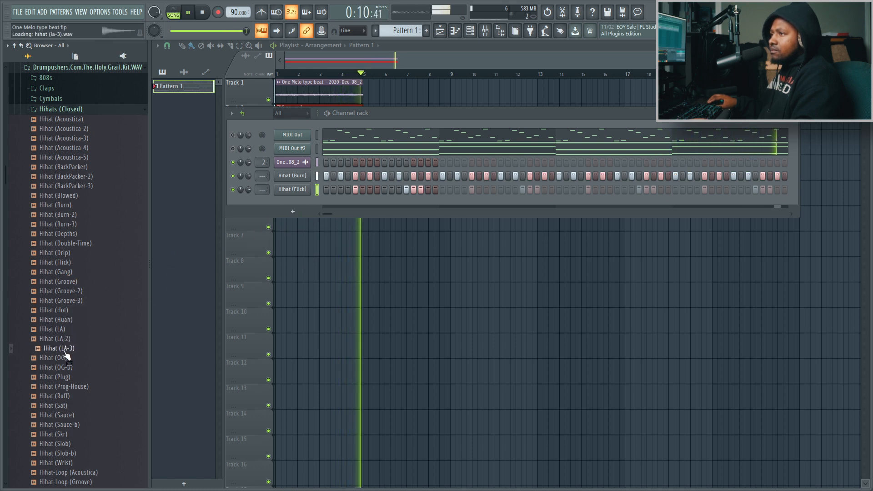
left_click(67, 358)
left_click(67, 368)
left_click_drag(68, 376, 284, 205)
right_click(291, 204)
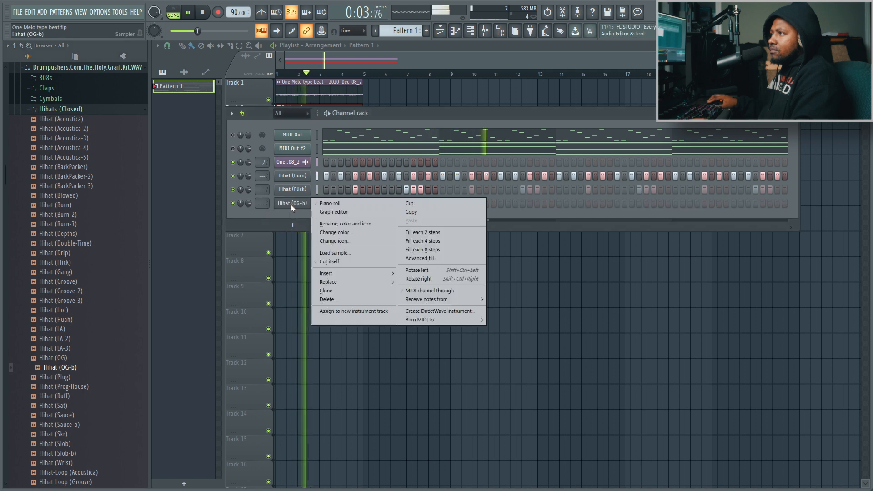
left_click(440, 233)
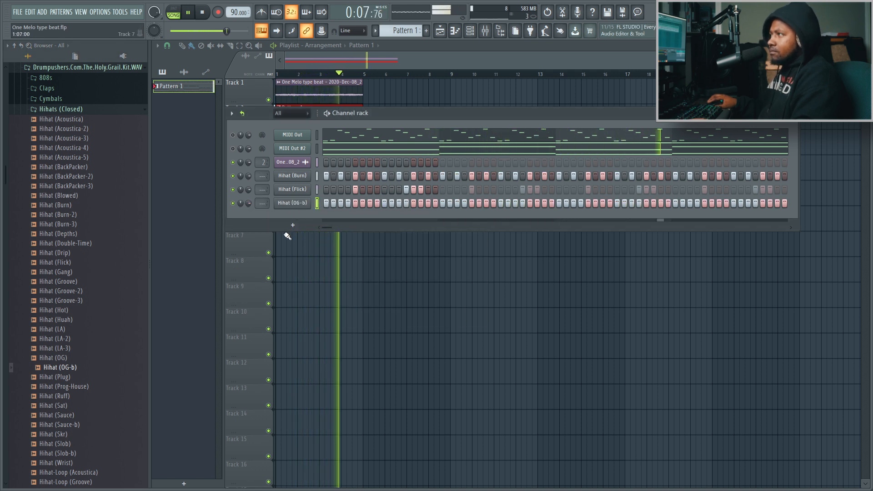
Add Open Hihat (TR-J08) from the kit's open hi-hats, place a hit on the first step, and try other positions
left_click(77, 110)
scroll(68, 150, "up", 1)
scroll(66, 172, "up", 1)
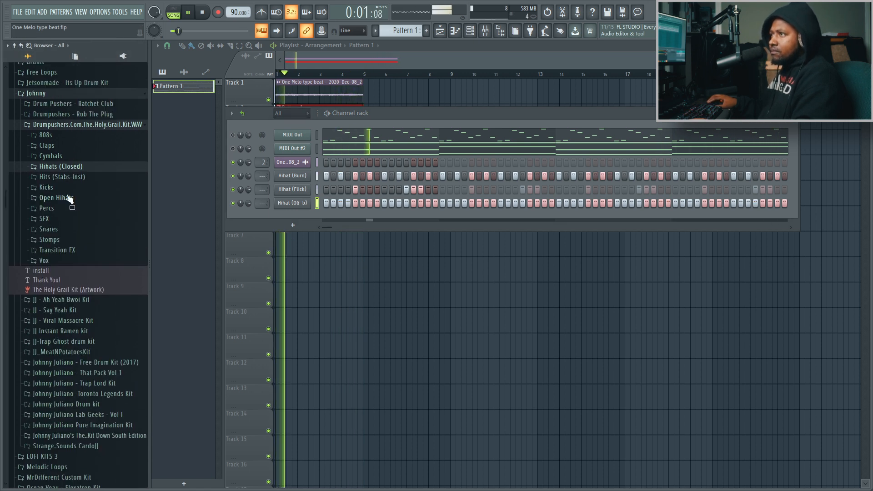
left_click(64, 197)
left_click(69, 277)
left_click(75, 304)
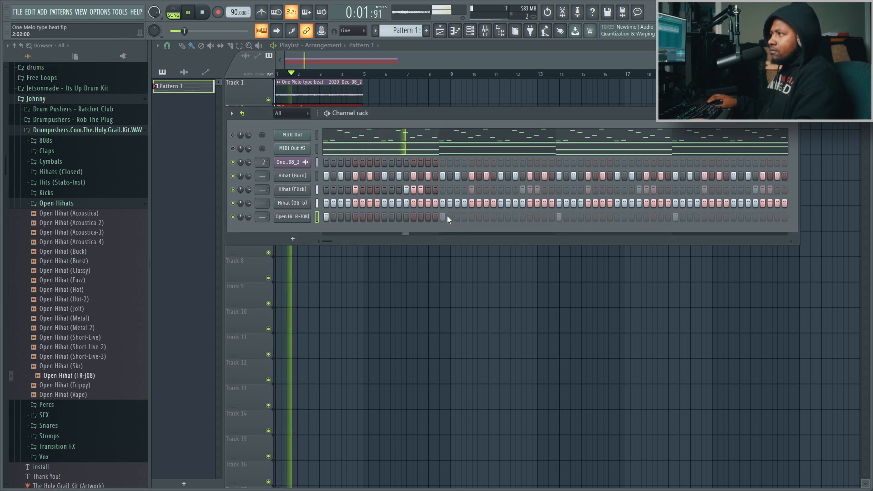
left_click(487, 218)
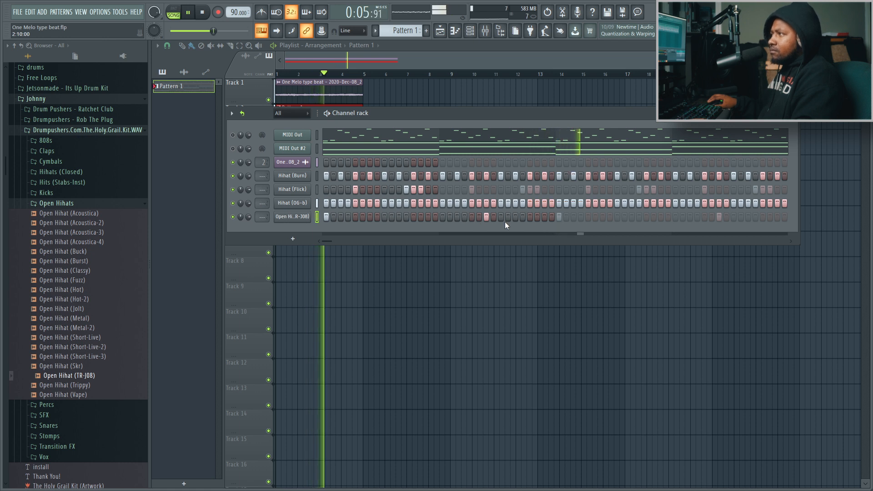
left_click(643, 220)
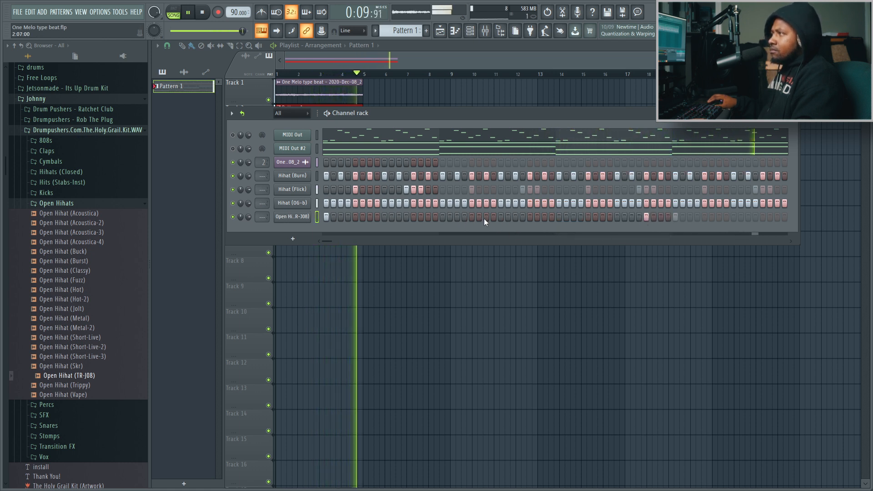
Add Perc (Samurai) from the kit's percussion folder and place a hit on its first step
left_click(46, 404)
left_click(75, 283)
left_click_drag(75, 283, 324, 230)
left_click(326, 231)
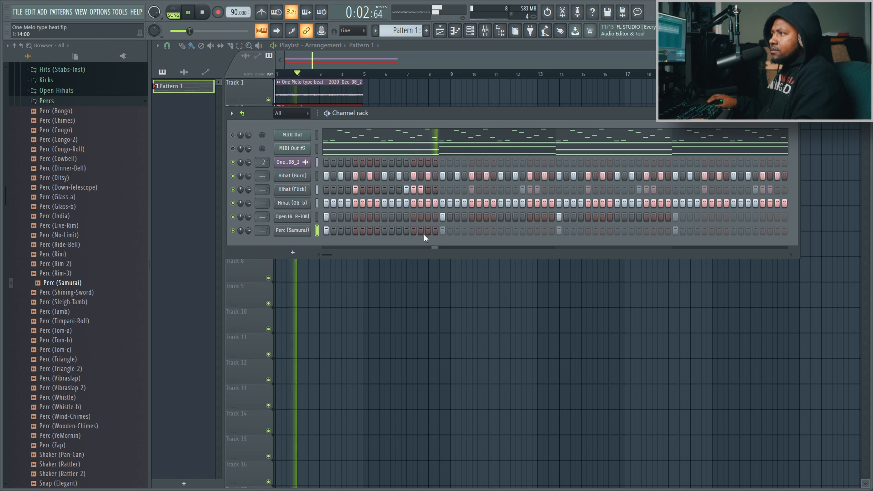
Set Perc (Samurai)'s loop length to 64 steps and open the piano roll of Open Hihat (TR-J08)
left_click(782, 113)
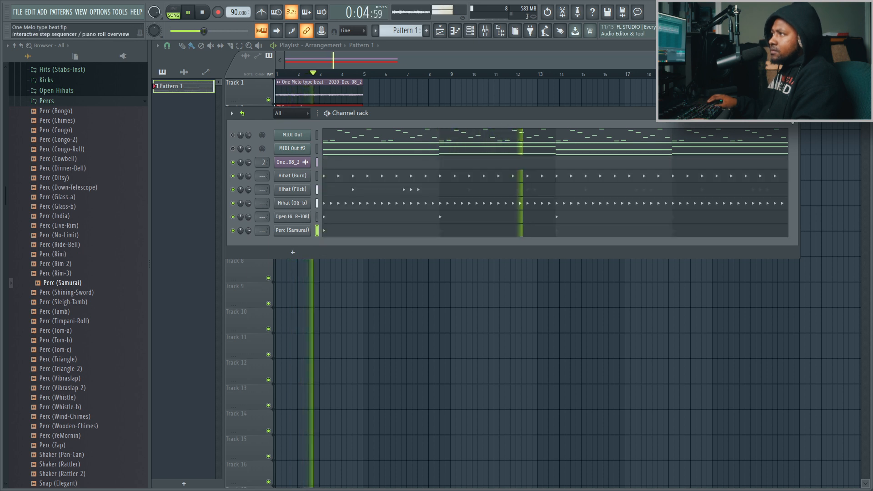
left_click(367, 235)
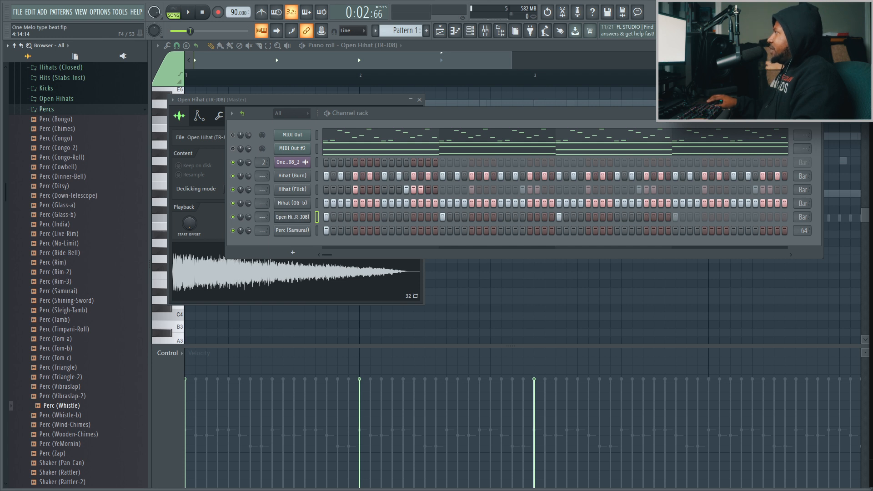
key("space")
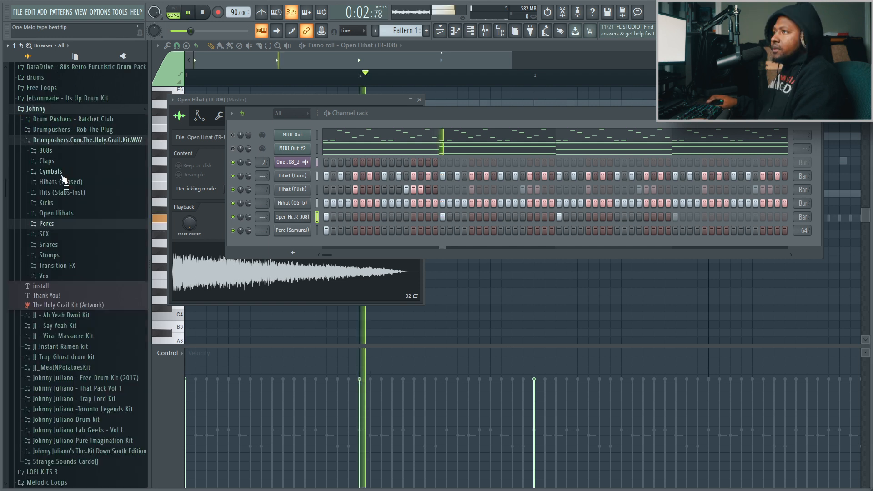
Audition claps in the kit's Claps folder and add Clap (Backwoods) to the channel rack
left_click(51, 162)
left_click(65, 207)
key("Up")
key("Up")
key("Up")
key("Up")
key("Up")
key("Up")
key("Up")
key("Up")
key("Up")
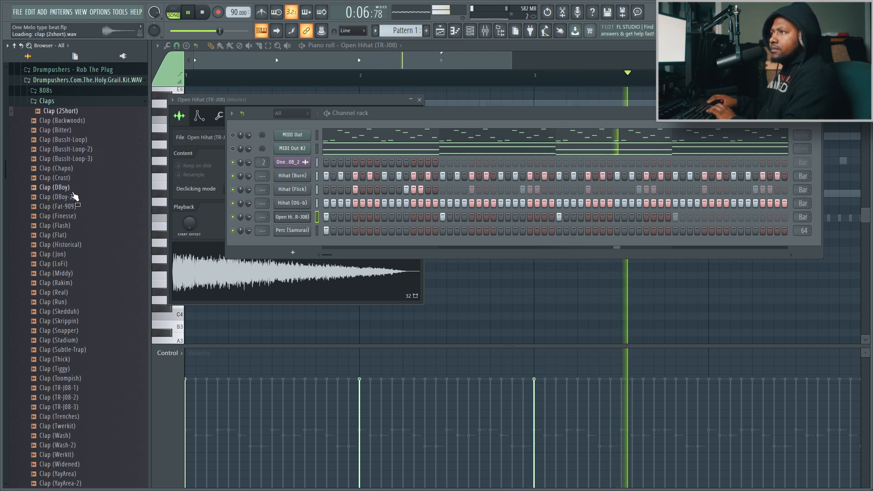
left_click_drag(79, 123, 382, 235)
key("space")
key("space")
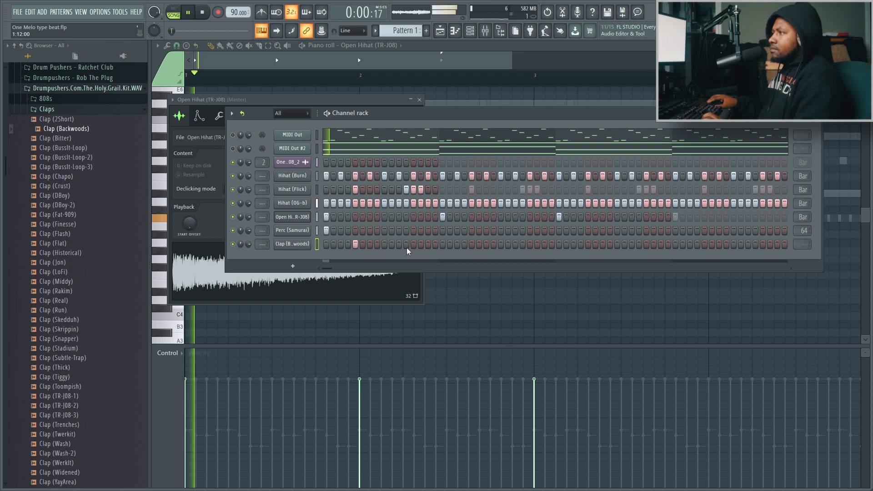
Place Clap (Backwoods) hits on steps 5 and 13 of each of the four bars
left_click(355, 244)
left_click(414, 244)
left_click(472, 244)
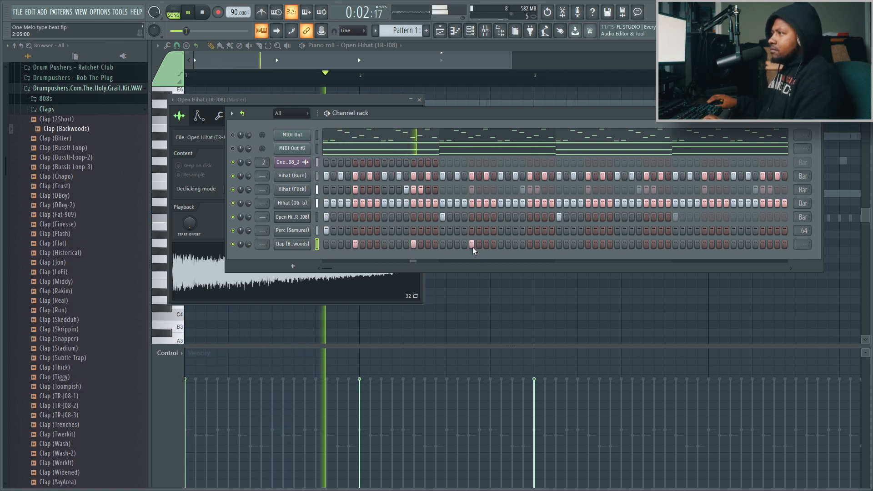
left_click(530, 244)
left_click(588, 245)
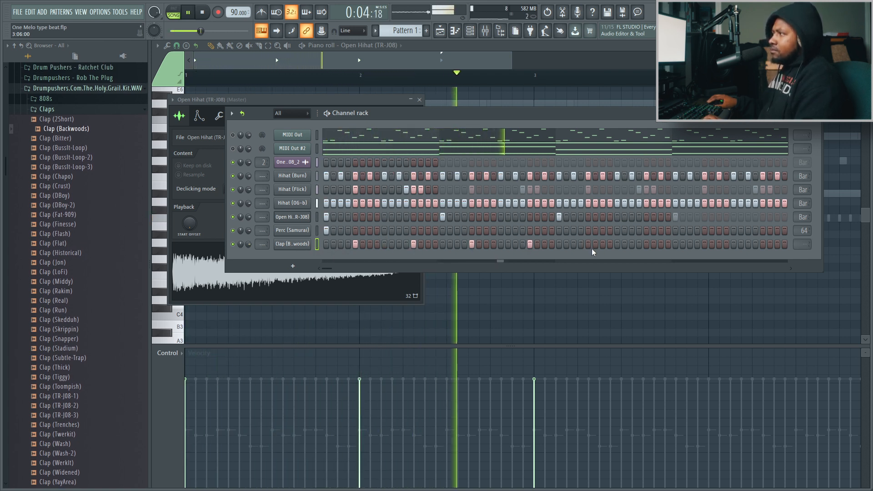
left_click(646, 245)
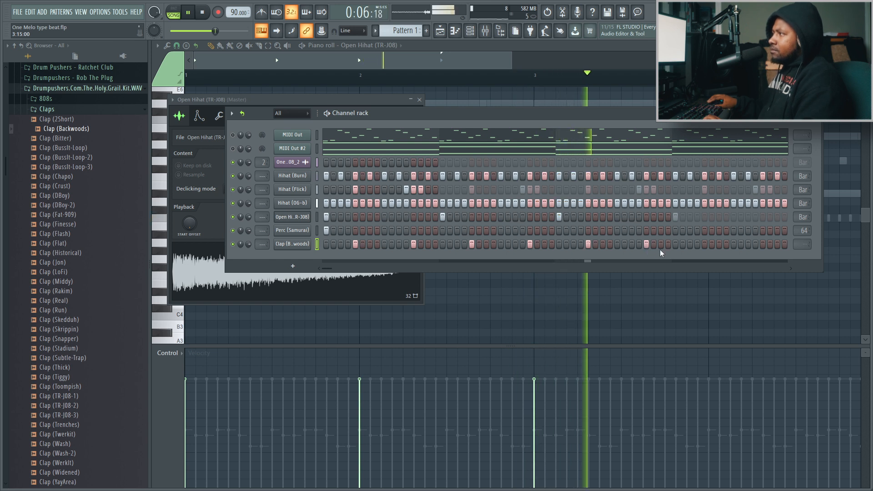
left_click(705, 244)
left_click(763, 244)
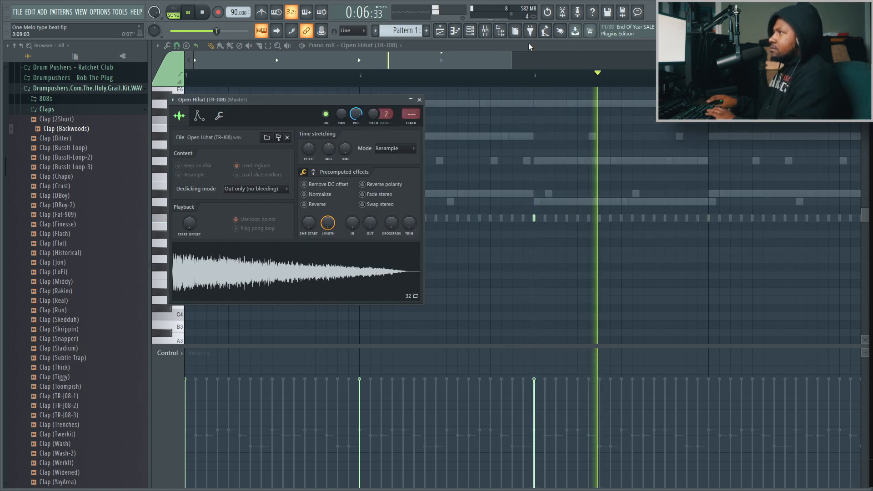
Add the DECAP sample as a new channel below the clap and place a hit on its tenth step
key("F6")
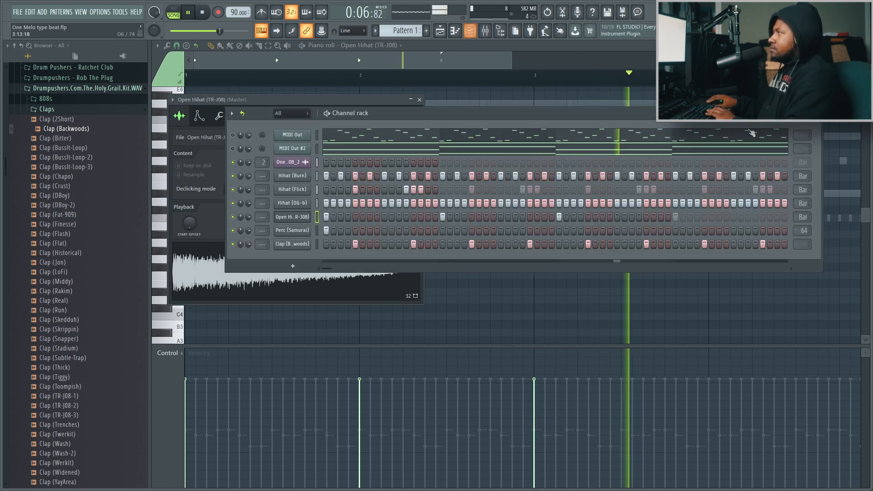
left_click_drag(702, 245, 304, 257)
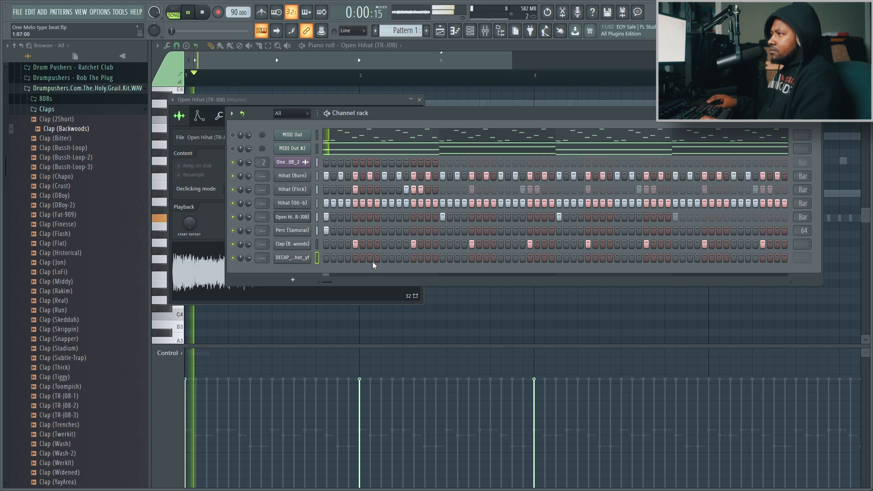
key("space")
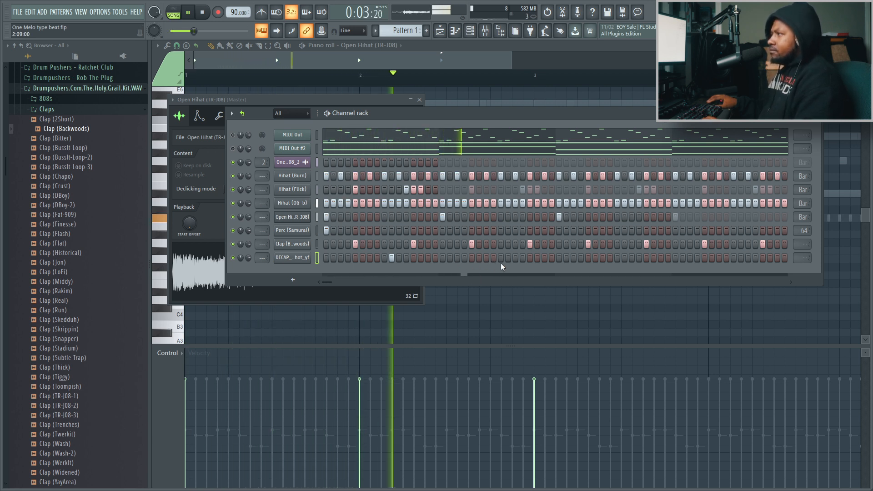
Place DECAP hits on step 10 of bars two to four, plus step 13 of bar two and steps 13 and 16 of bar four
left_click(515, 258)
left_click(531, 260)
right_click(516, 260)
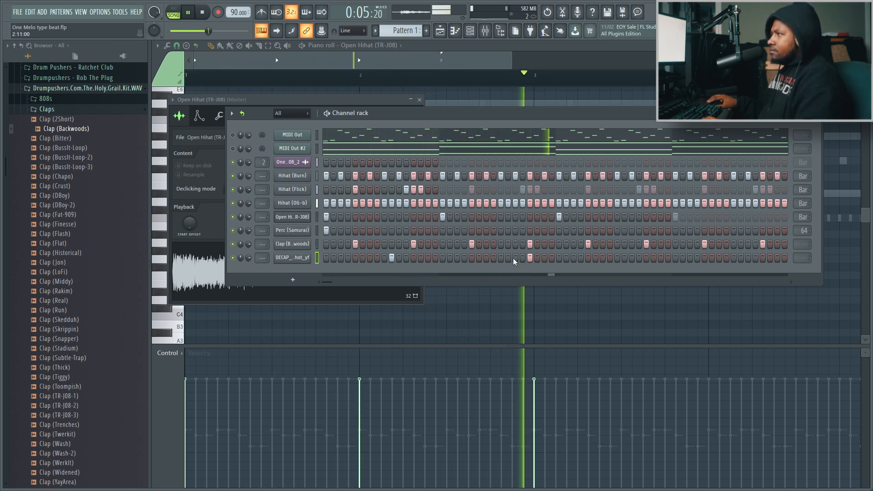
left_click(509, 258)
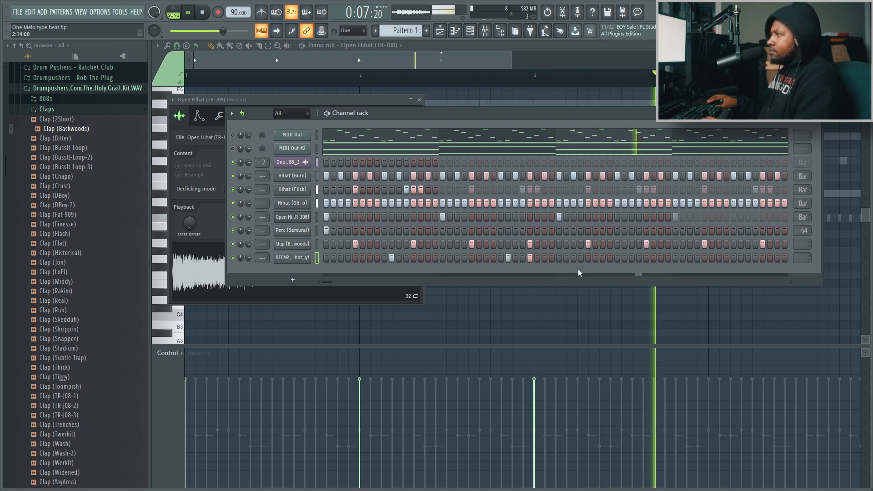
left_click(624, 258)
left_click(741, 258)
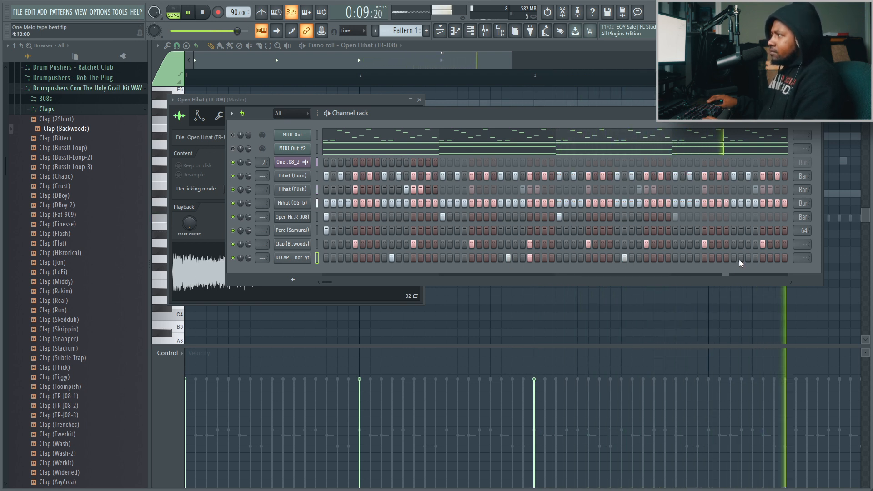
left_click(778, 258)
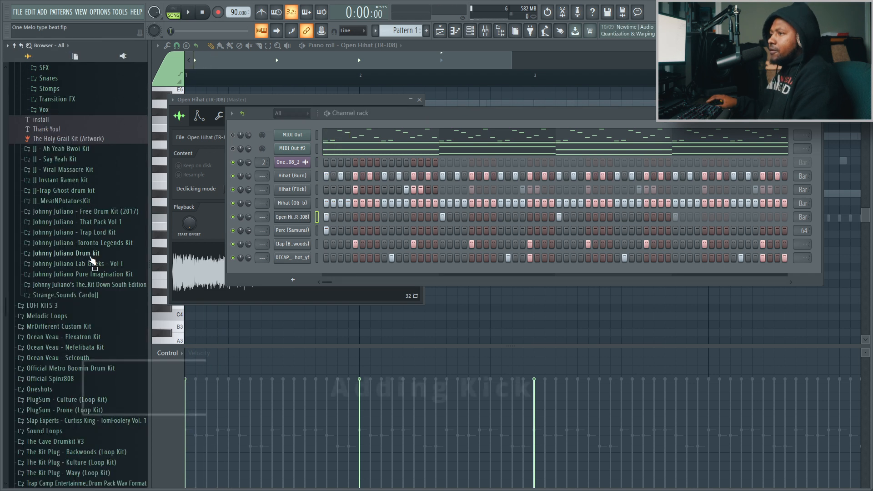
Add Rico Nasty - The Cave Kick from The Cave Drumkit V3's Kick folder and place a hit on its first step
scroll(91, 263, "down", 3)
scroll(91, 263, "down", 2)
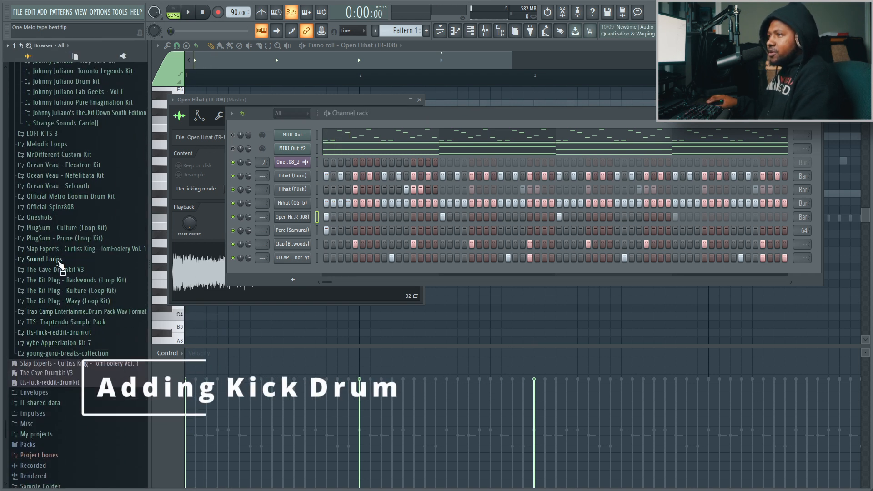
left_click(61, 269)
left_click(39, 332)
left_click(67, 382)
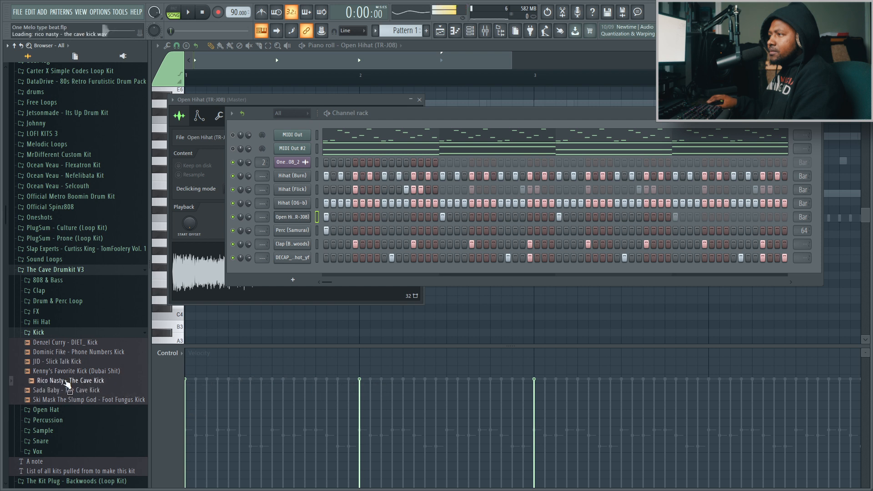
key("space")
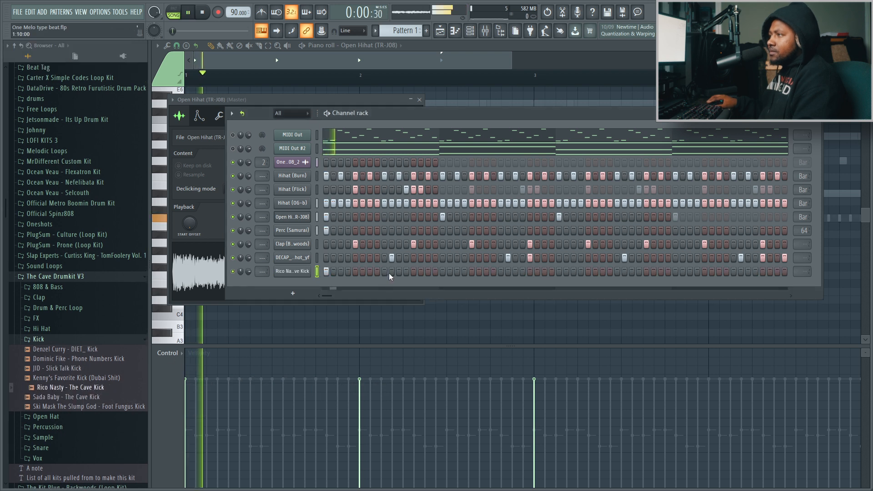
Place kick hits on steps 11 and 17, and try further hits in the second bar, including steps 24, 27 and 31
left_click(399, 274)
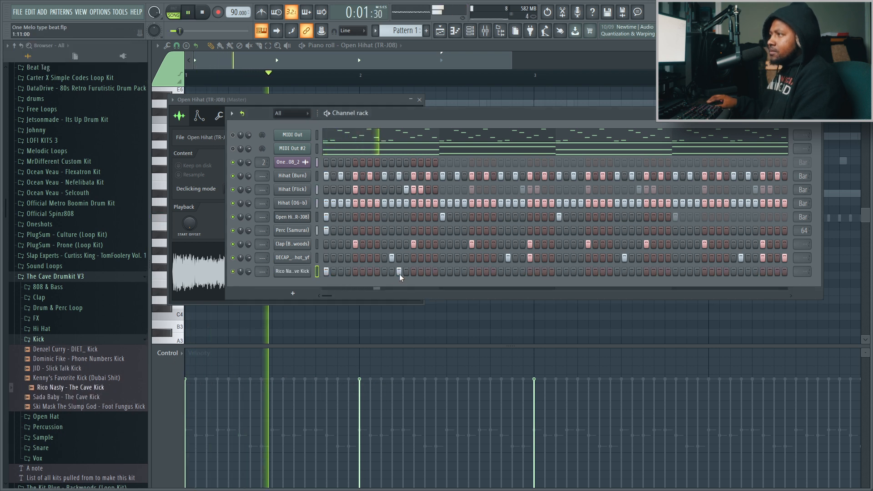
left_click(441, 272)
left_click(501, 272)
left_click(502, 272)
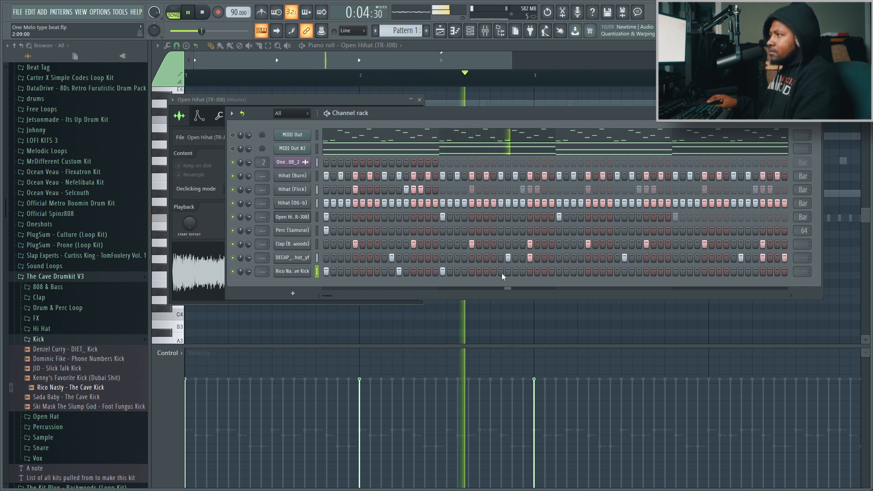
left_click(486, 272)
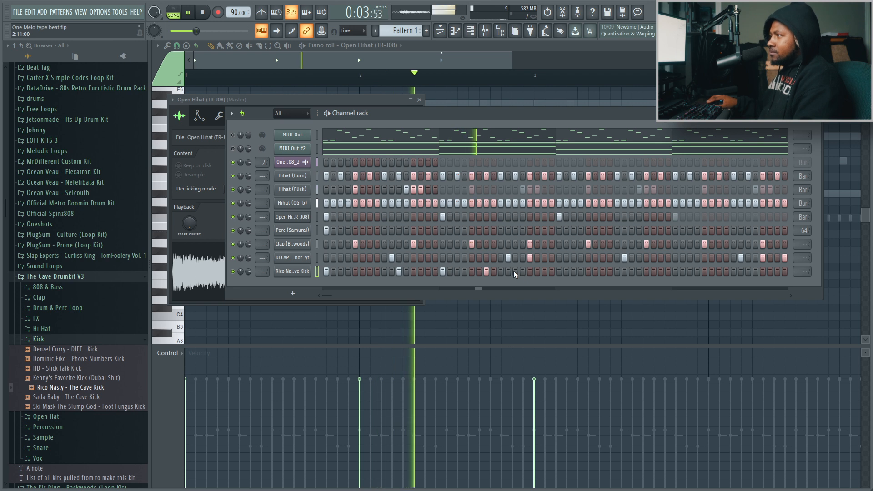
left_click(494, 271)
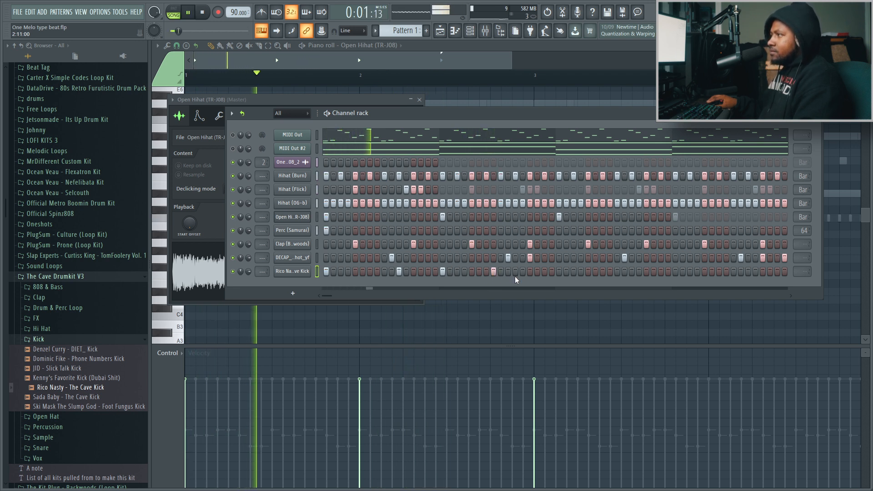
left_click(516, 272)
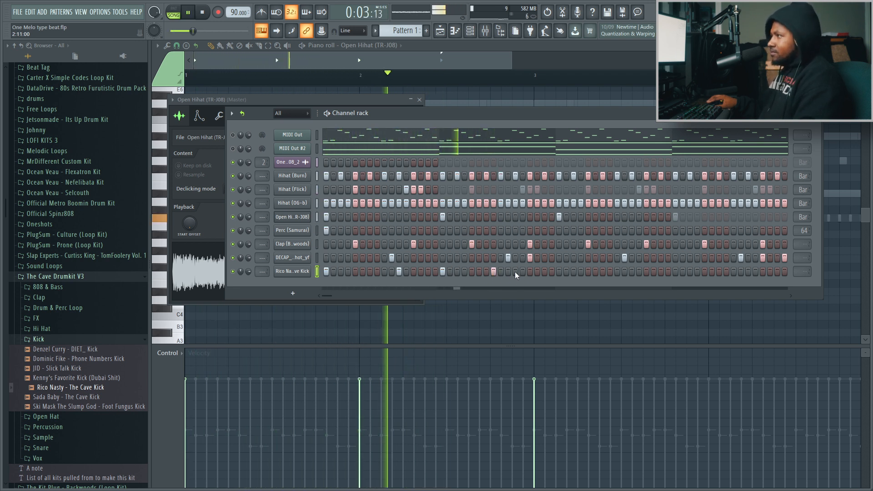
left_click(545, 272)
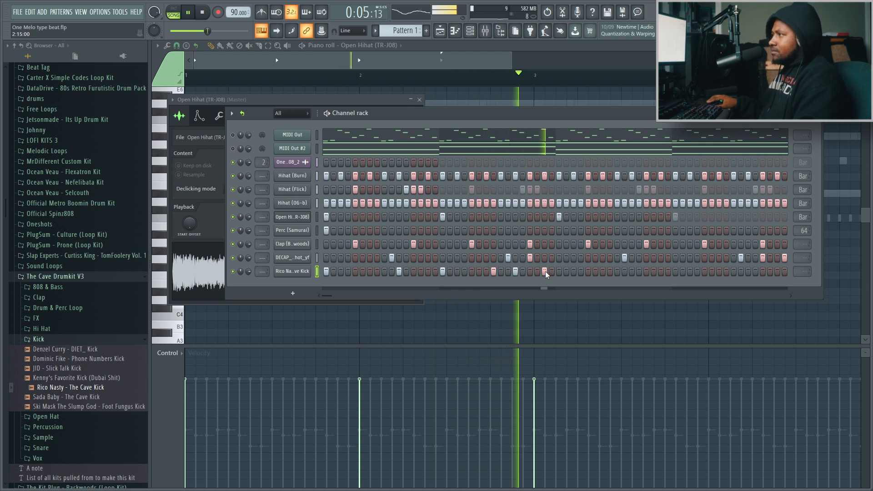
key("space")
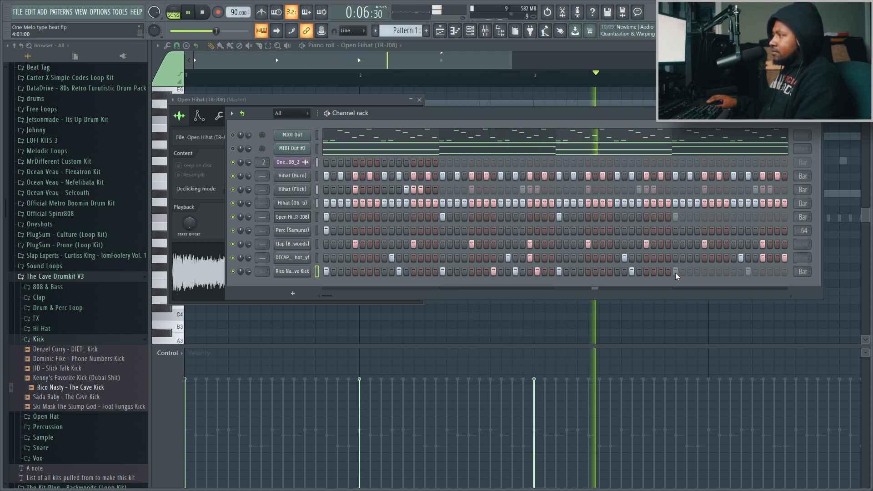
Vary the kick pattern's fourth bar with an extra hit near its start and one near its middle
left_click(690, 272)
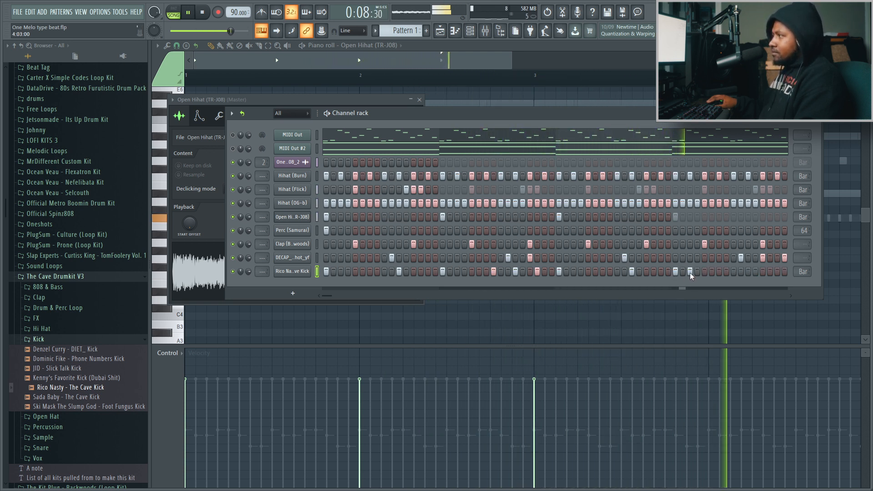
left_click(720, 271)
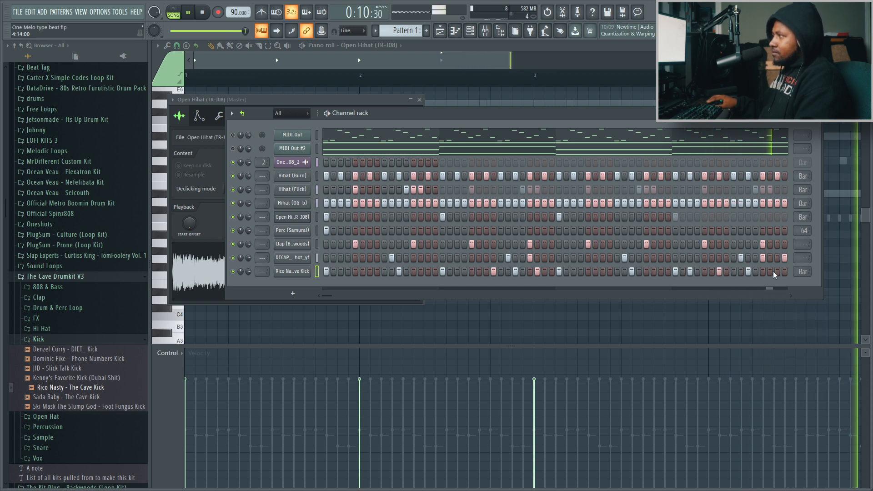
key("space")
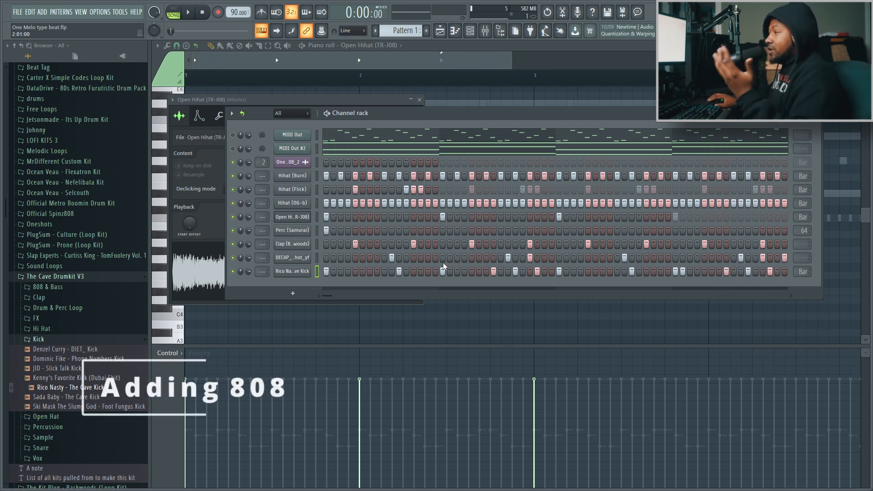
Open The Cave Drumkit V3's 808 & Bass folder and copy the kick channel's step pattern
left_click(61, 340)
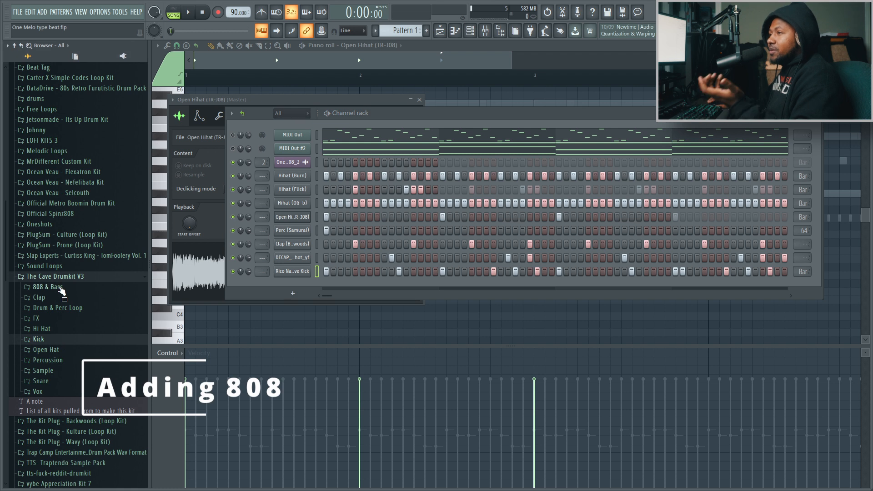
left_click(63, 288)
right_click(296, 272)
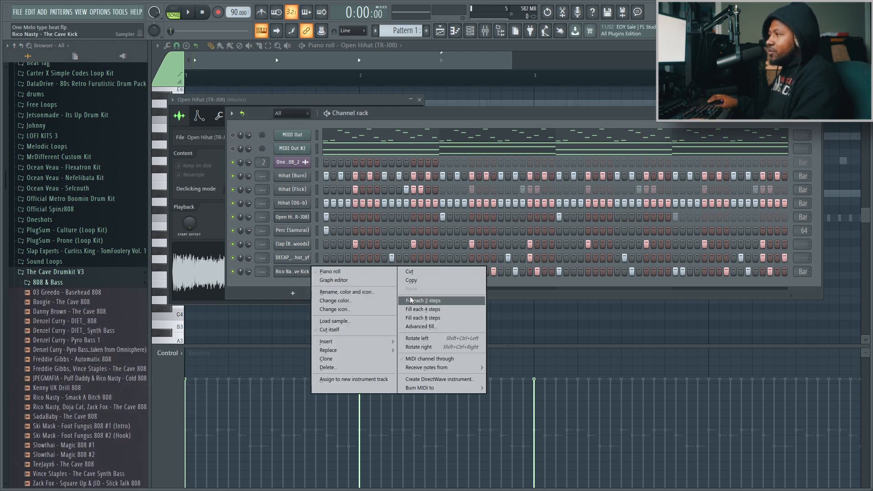
left_click(412, 282)
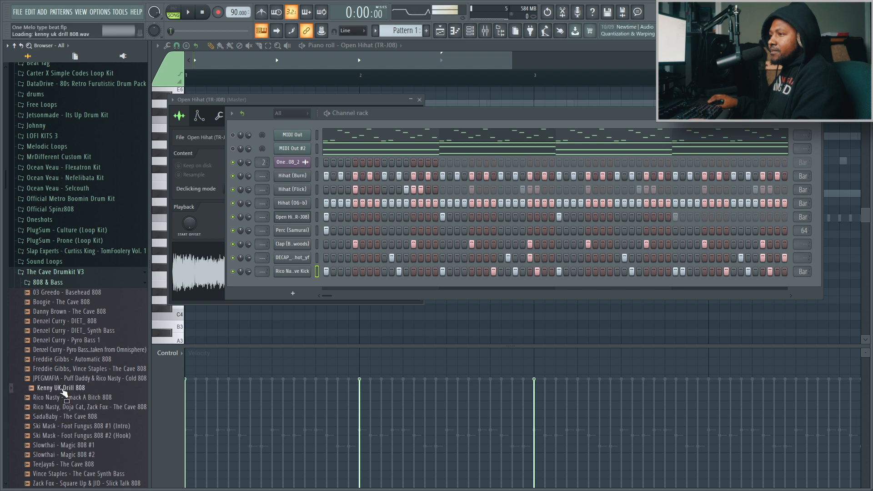
Audition the 808s, add Kenny UK Drill 808 below the kick, and paste the kick pattern into its row
left_click(61, 371)
left_click(66, 388)
left_click_drag(292, 288, 293, 286)
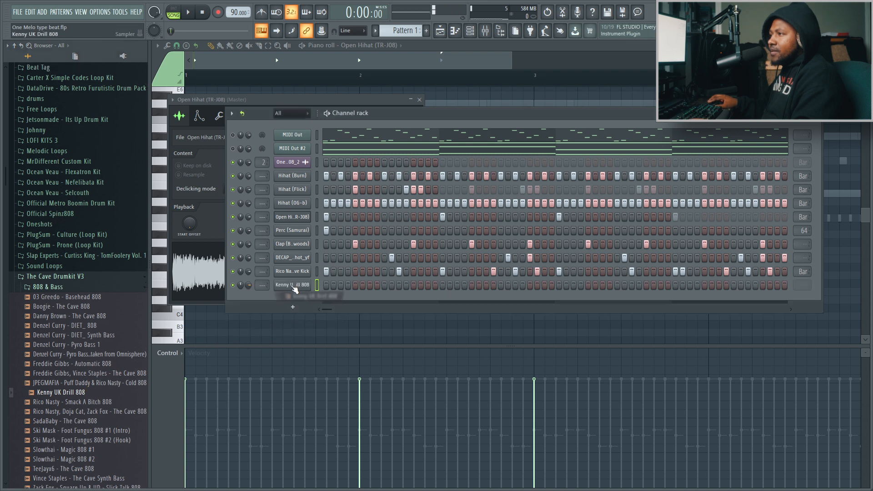
right_click(293, 285)
mouse_move(337, 362)
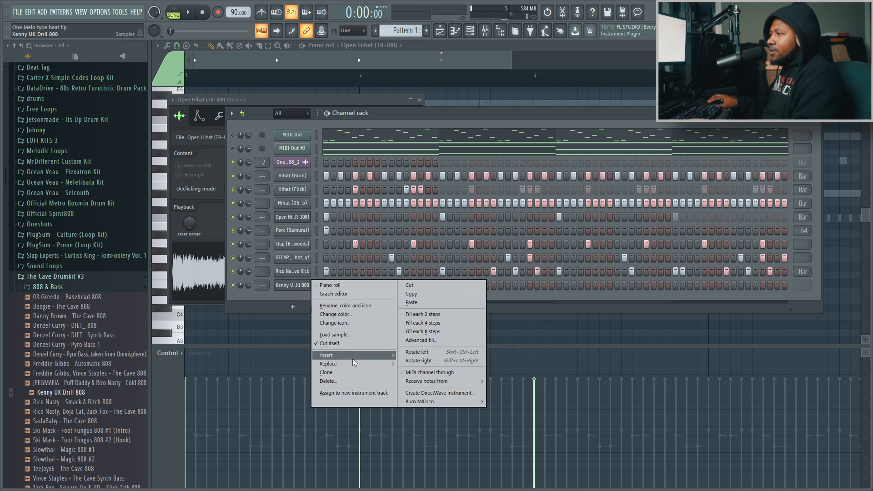
left_click(412, 303)
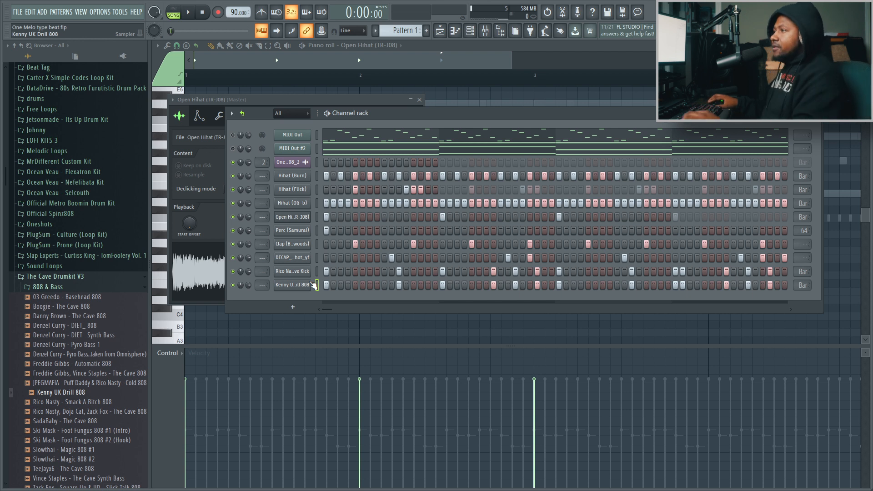
Open the Kenny UK Drill 808 channel's pattern in the piano roll and put the channel rack away
left_click(307, 287)
left_click(478, 159)
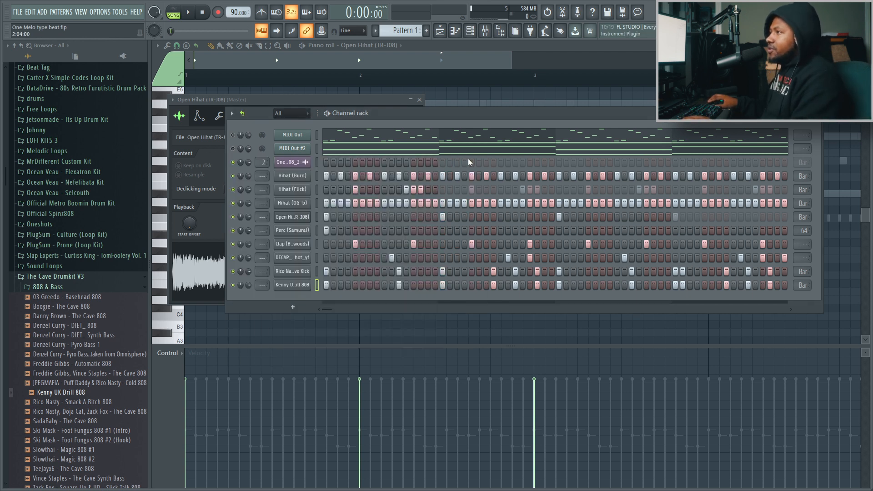
left_click(808, 113)
left_click(365, 287)
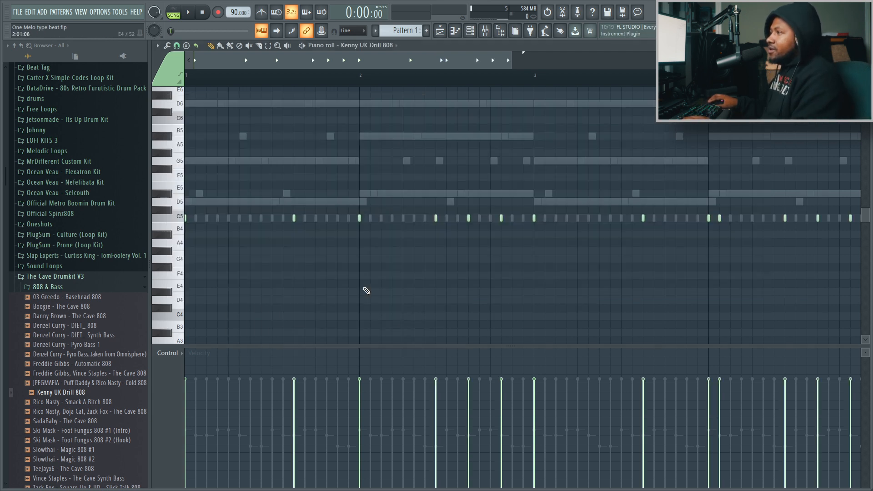
Set the piano roll's scale highlighting to root note F# with the Other Dorian scale
left_click(167, 46)
left_click(156, 46)
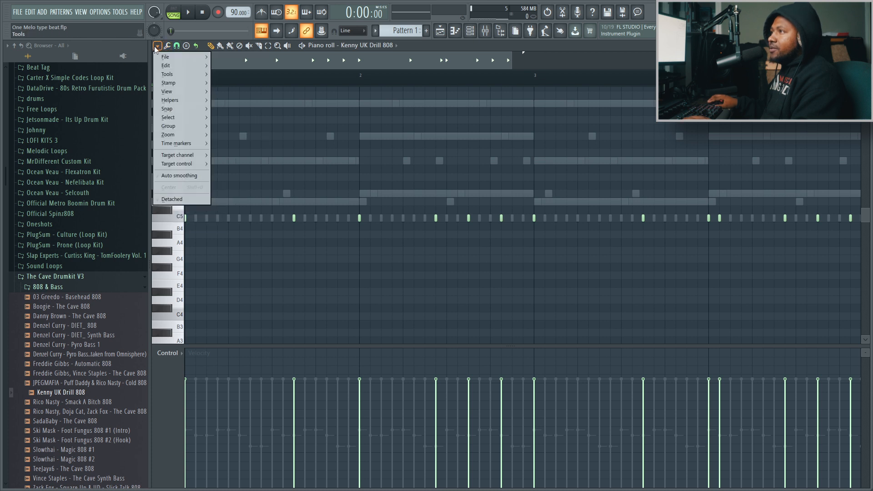
mouse_move(169, 100)
mouse_move(240, 109)
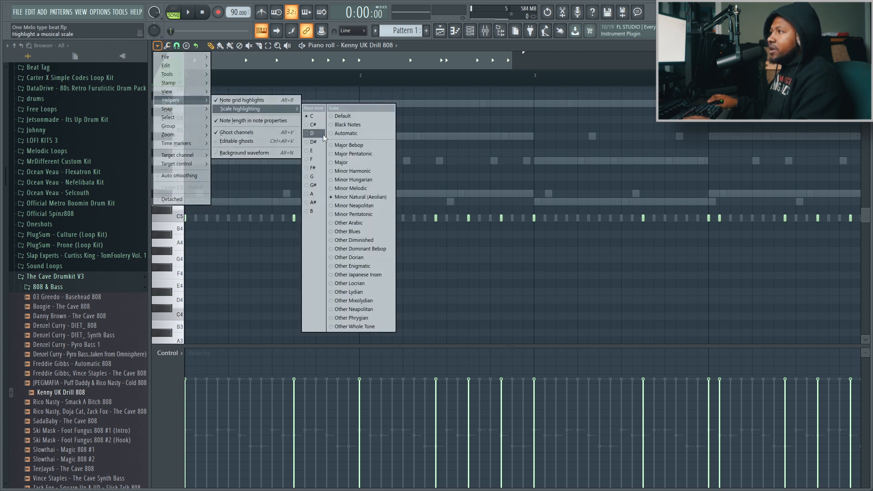
left_click(315, 161)
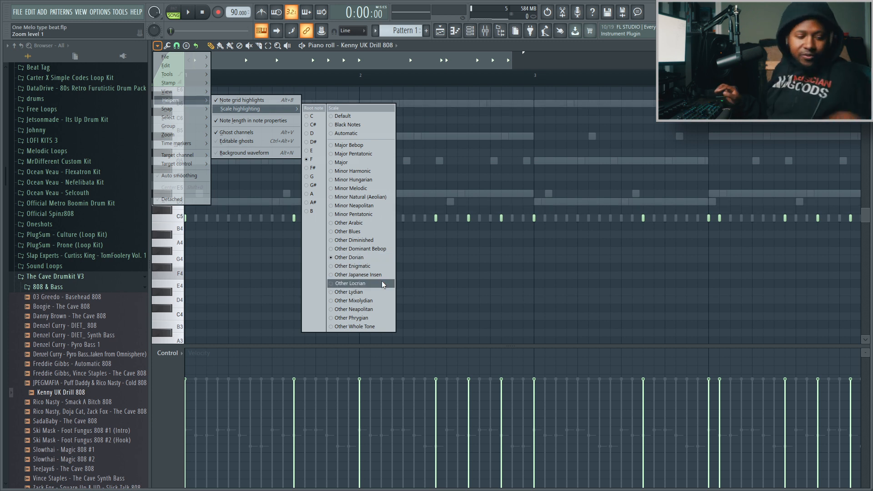
left_click(230, 246)
Transpose all the 808 notes up to D5 and play the pattern
key("ctrl+a")
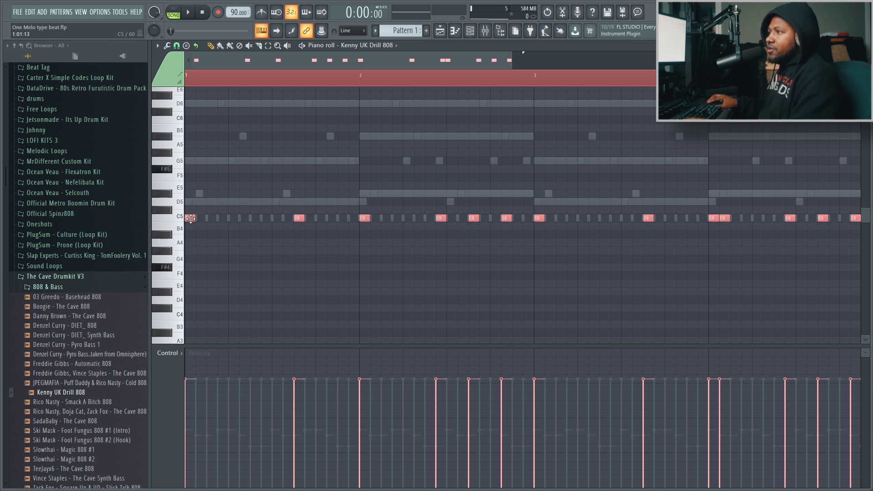
left_click_drag(191, 218, 190, 202)
key("space")
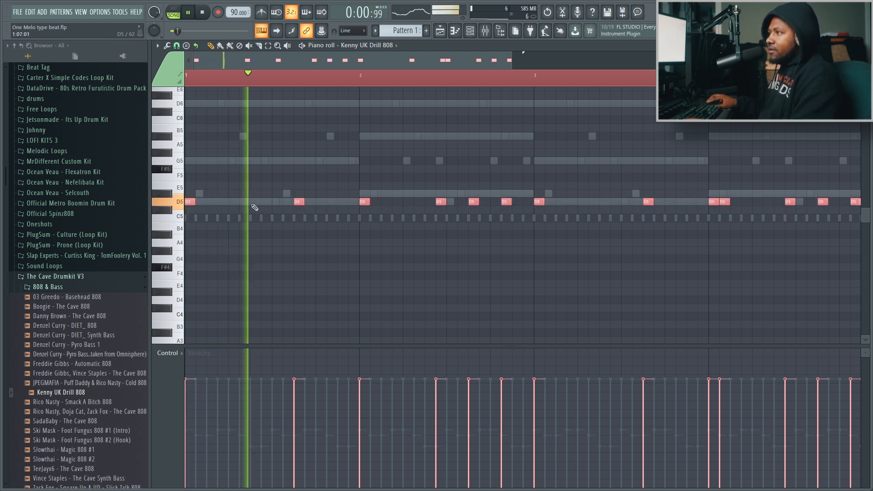
Raise the last two 808 notes of the second bar to F#5 while checking them in playback
left_click(430, 184, "ctrl")
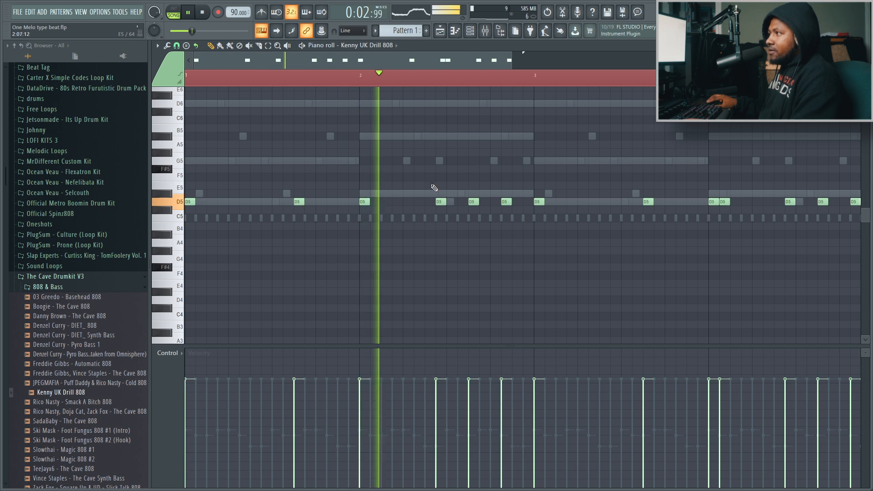
key("space")
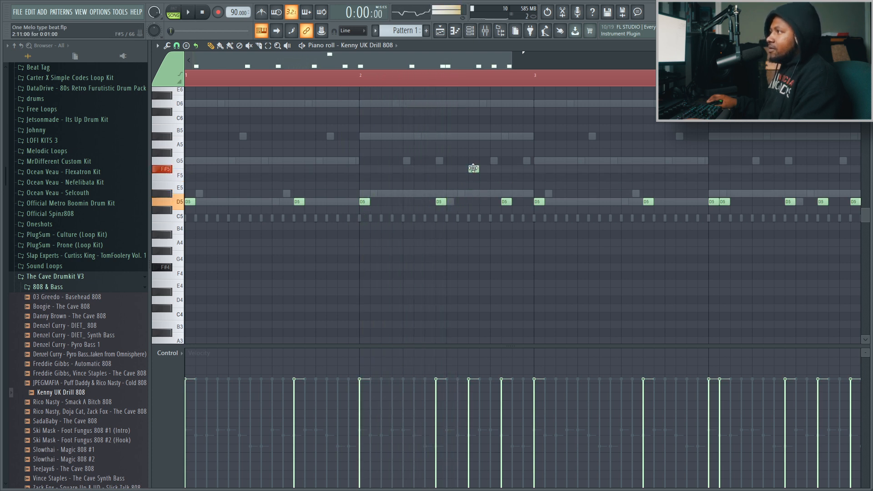
key("space")
scroll(471, 182, "up", 2)
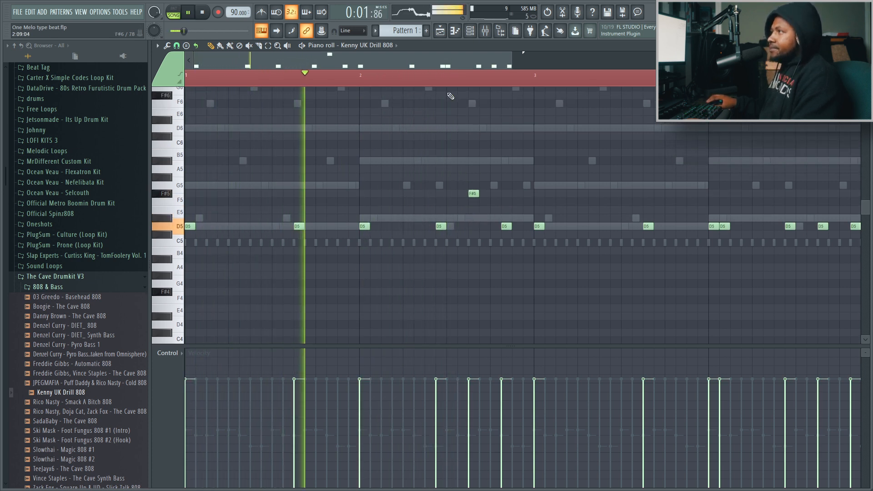
left_click_drag(424, 61, 449, 62)
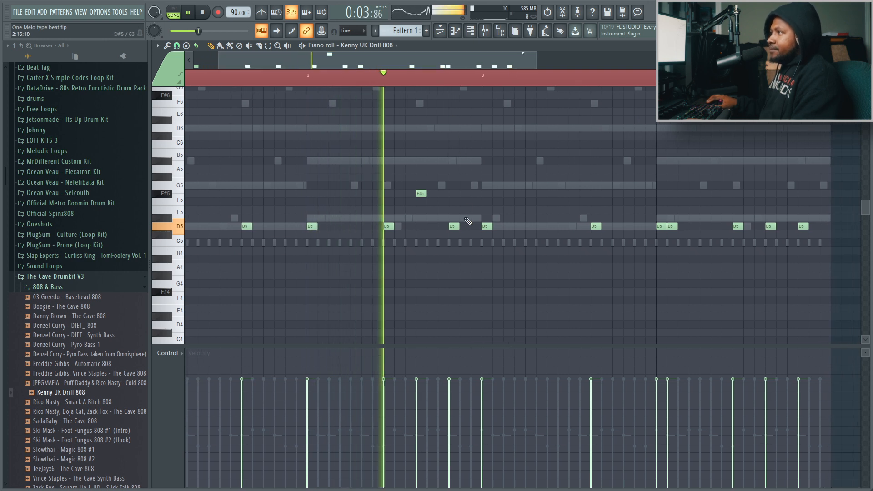
left_click_drag(454, 226, 454, 193)
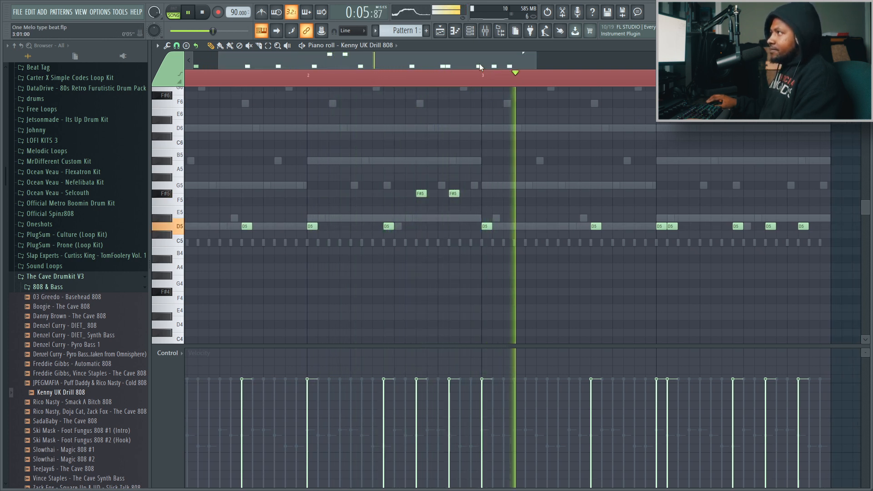
Raise the fourth bar's first 808 note to G#5 and its last one to B5
left_click_drag(480, 68, 521, 68)
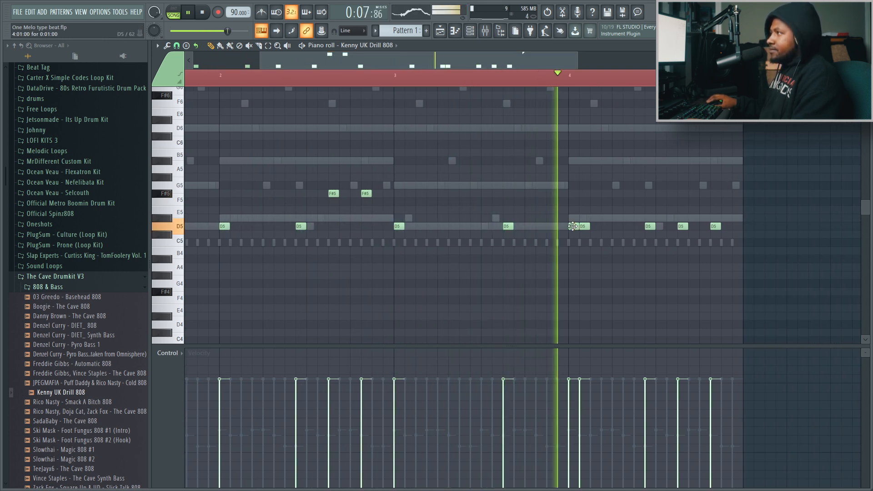
left_click_drag(573, 226, 574, 177)
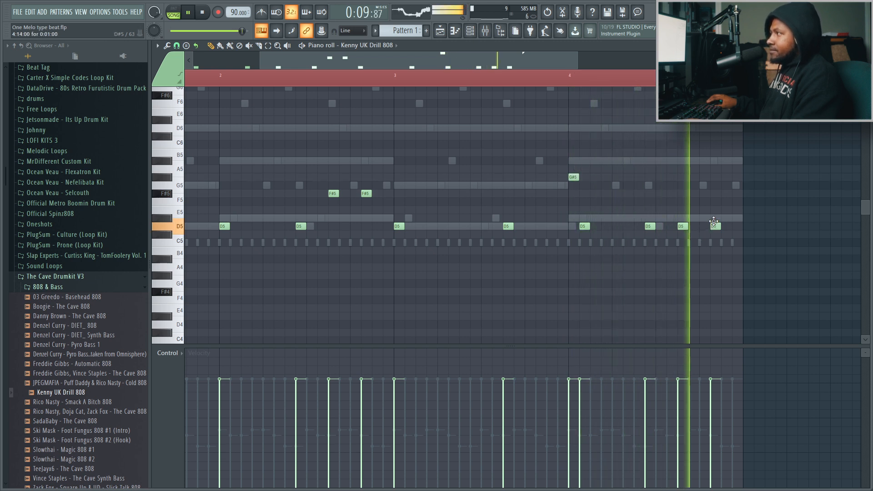
left_click_drag(713, 221, 712, 152)
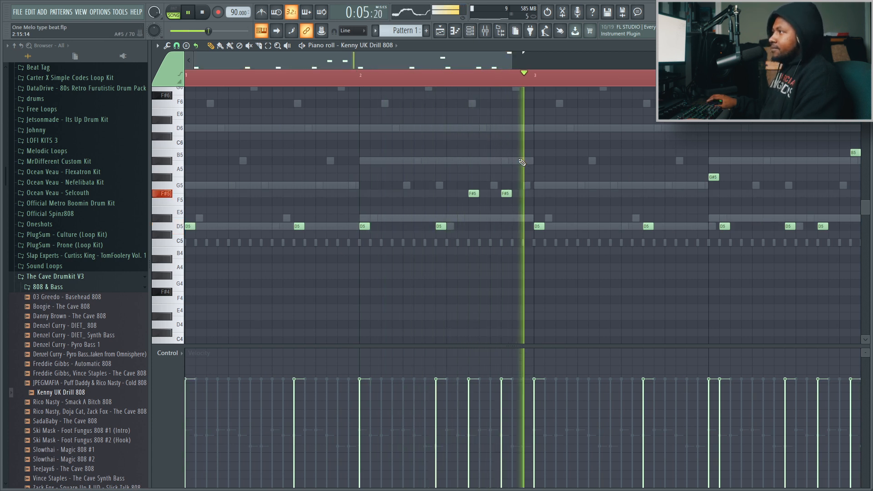
Show the mixer together with the channel rack while the pattern plays
left_click(486, 37)
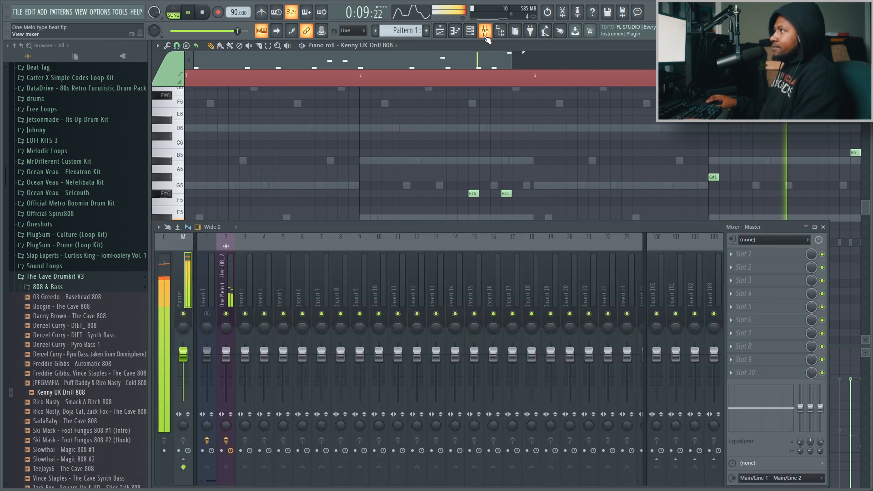
left_click(486, 37)
left_click(473, 34)
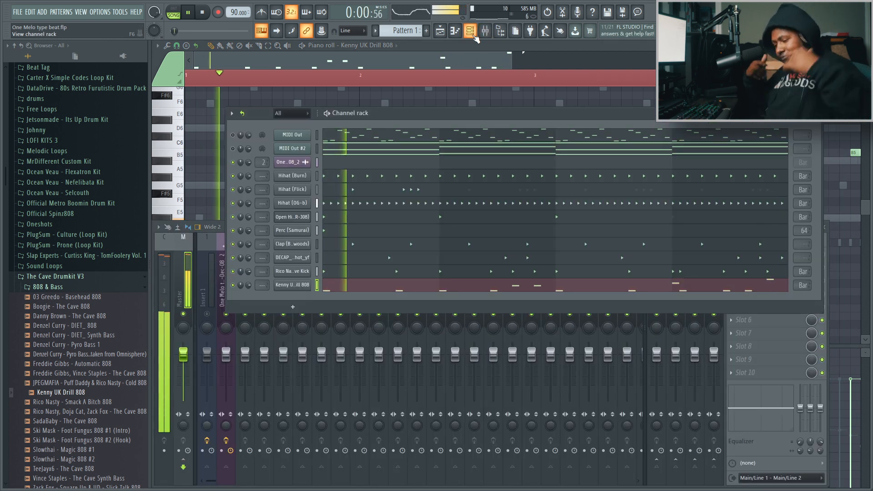